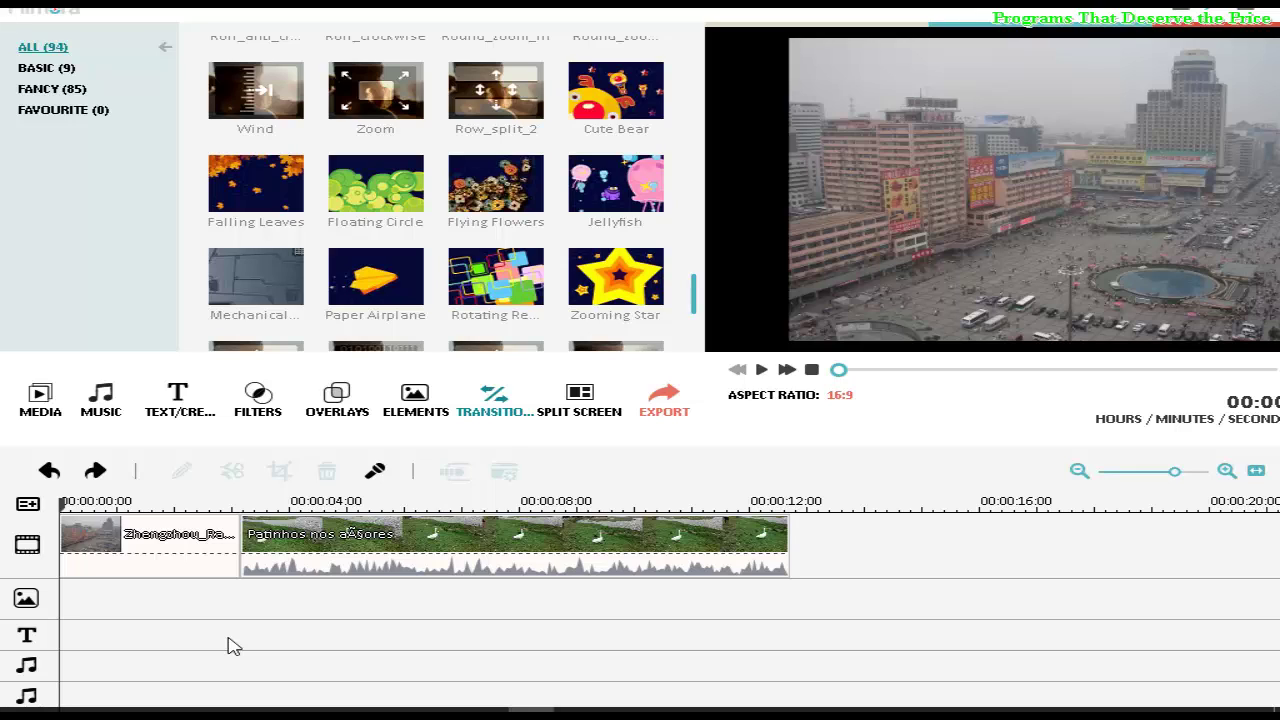
Play the geese clip in the player, stop it, and return the playhead to the start
left_click(166, 545)
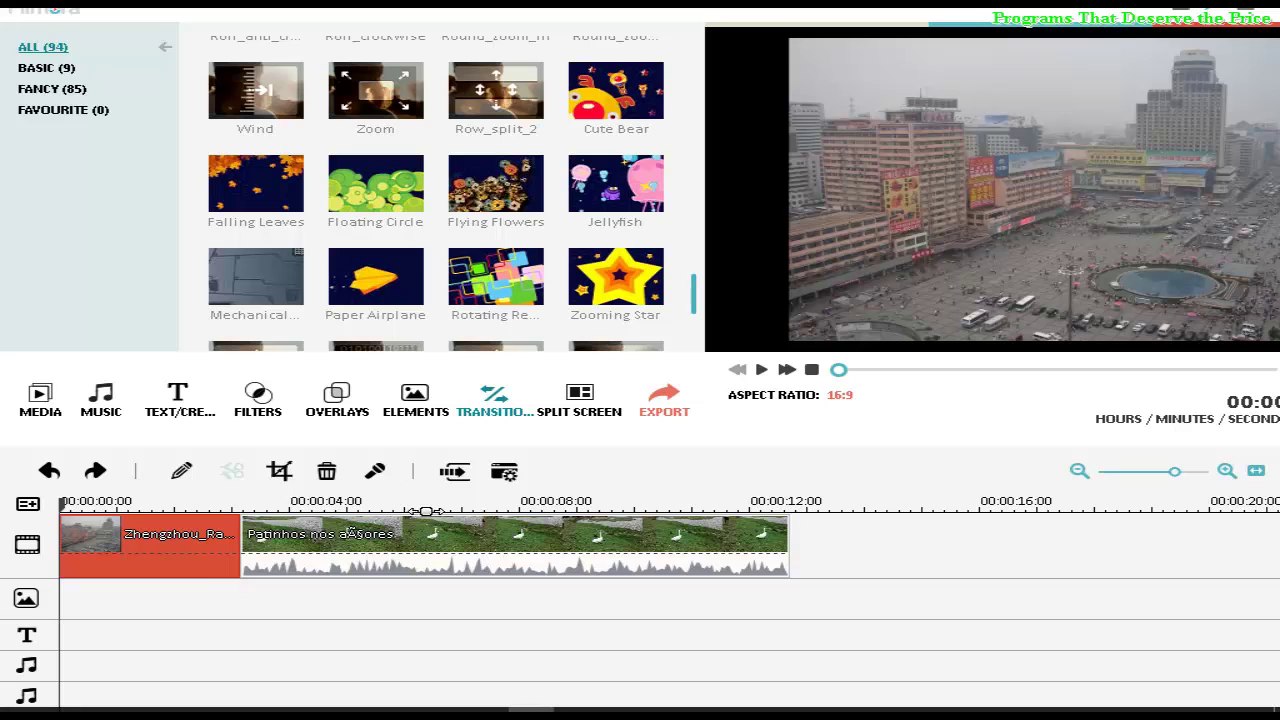
left_click(432, 545)
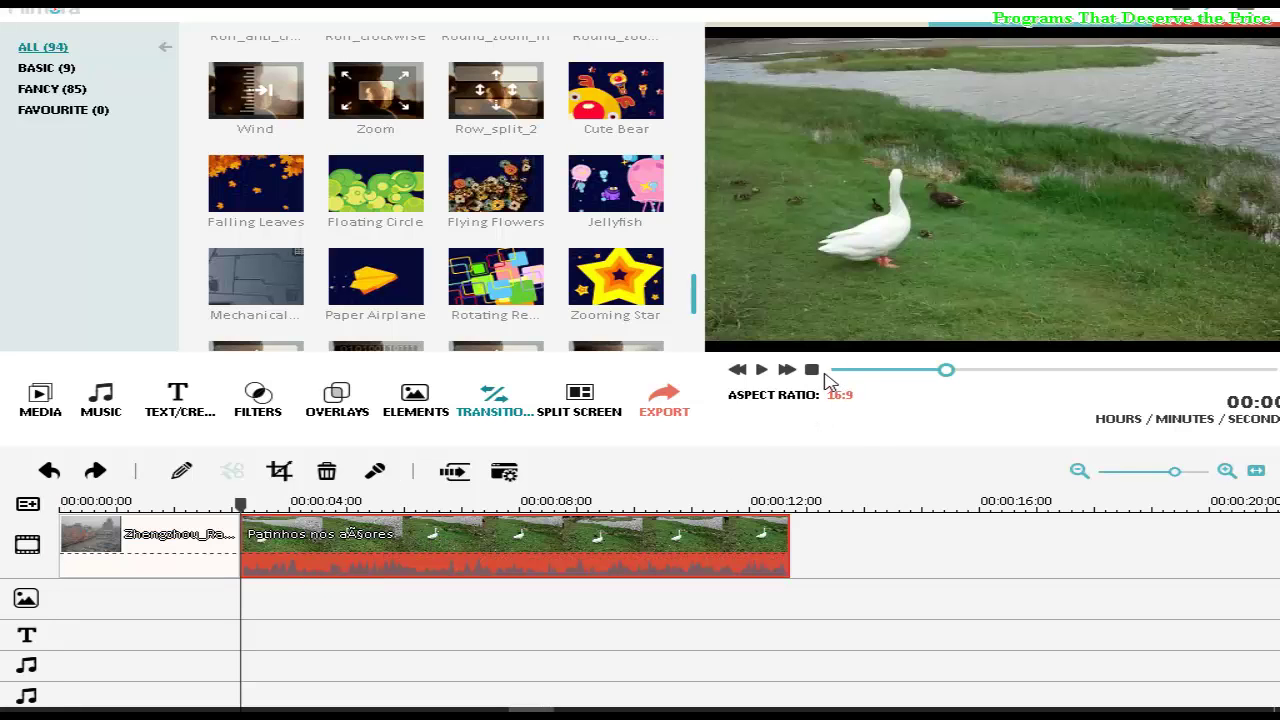
left_click(762, 370)
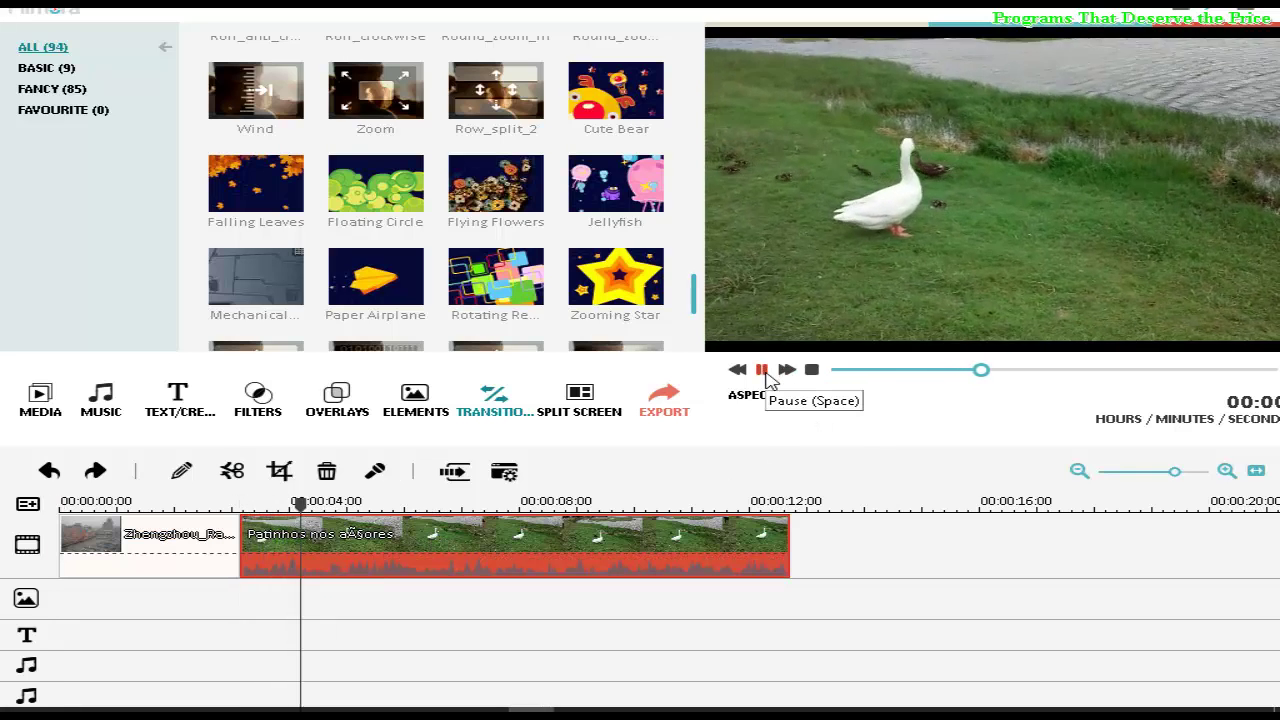
left_click(762, 370)
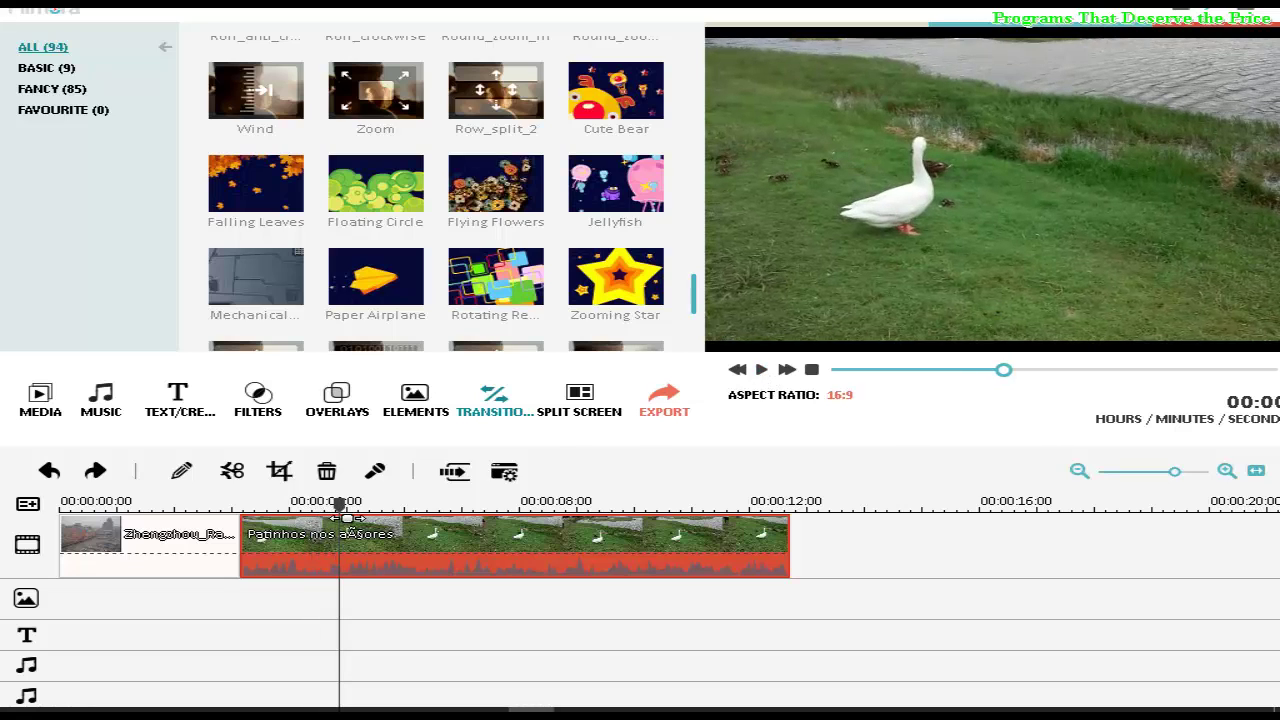
left_click_drag(340, 505, 70, 525)
left_click(252, 608)
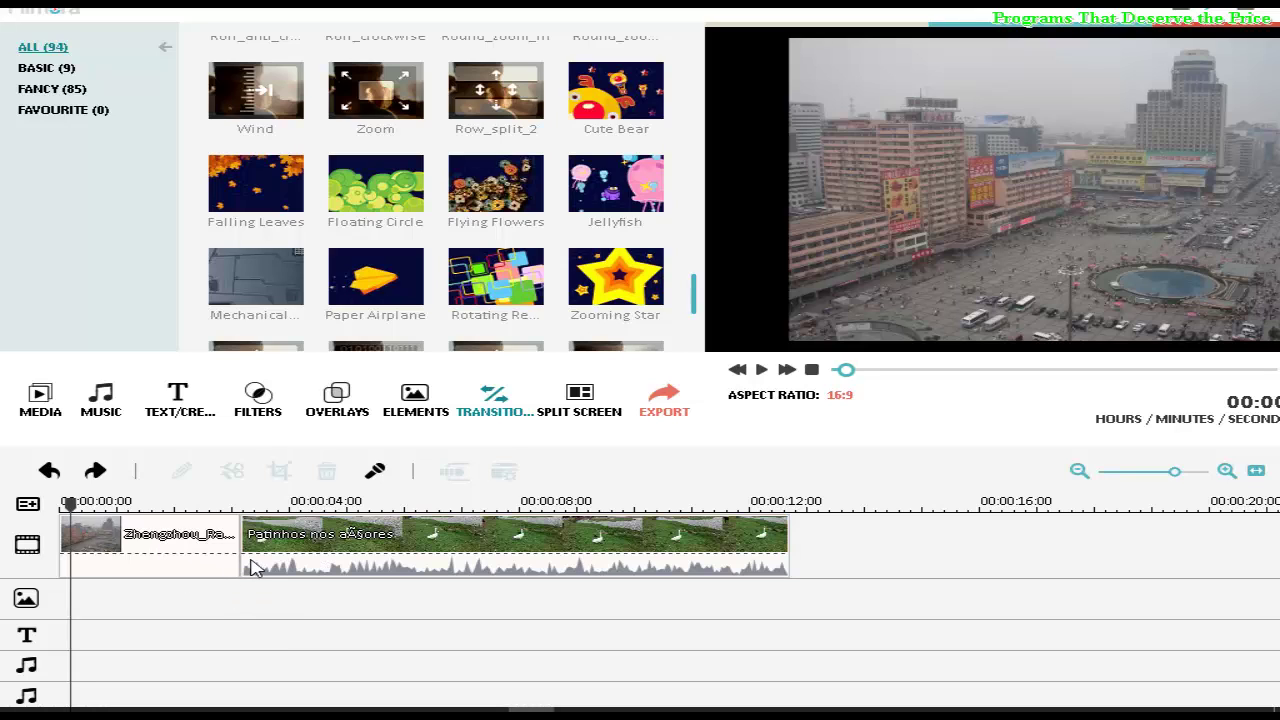
Switch the selection back and forth between the city and geese clips, ending on the city clip
left_click(152, 550)
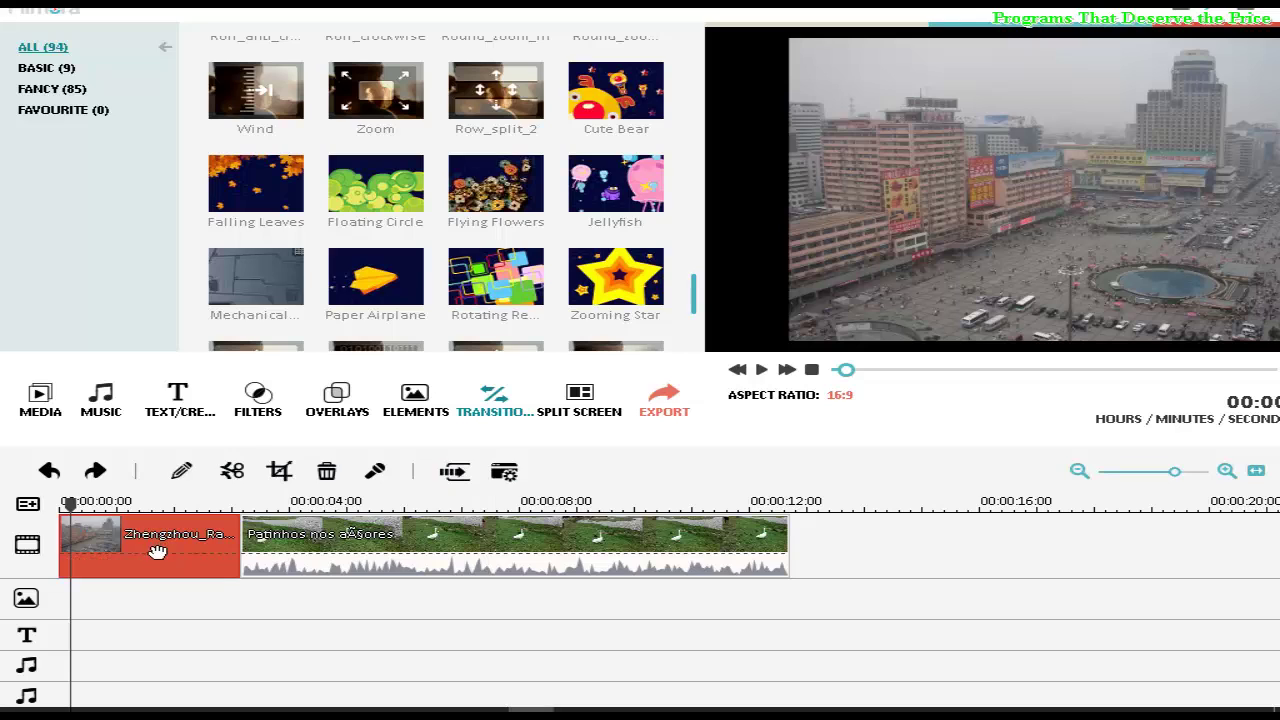
left_click(329, 548)
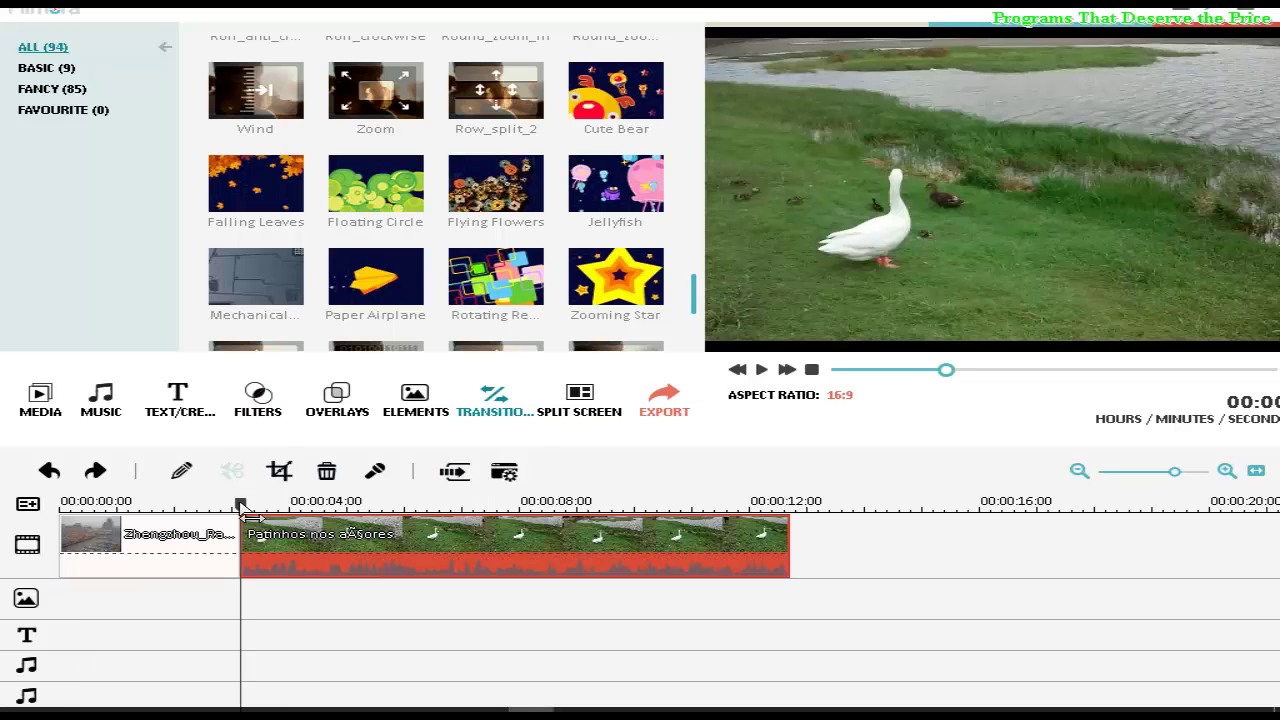
left_click(171, 545)
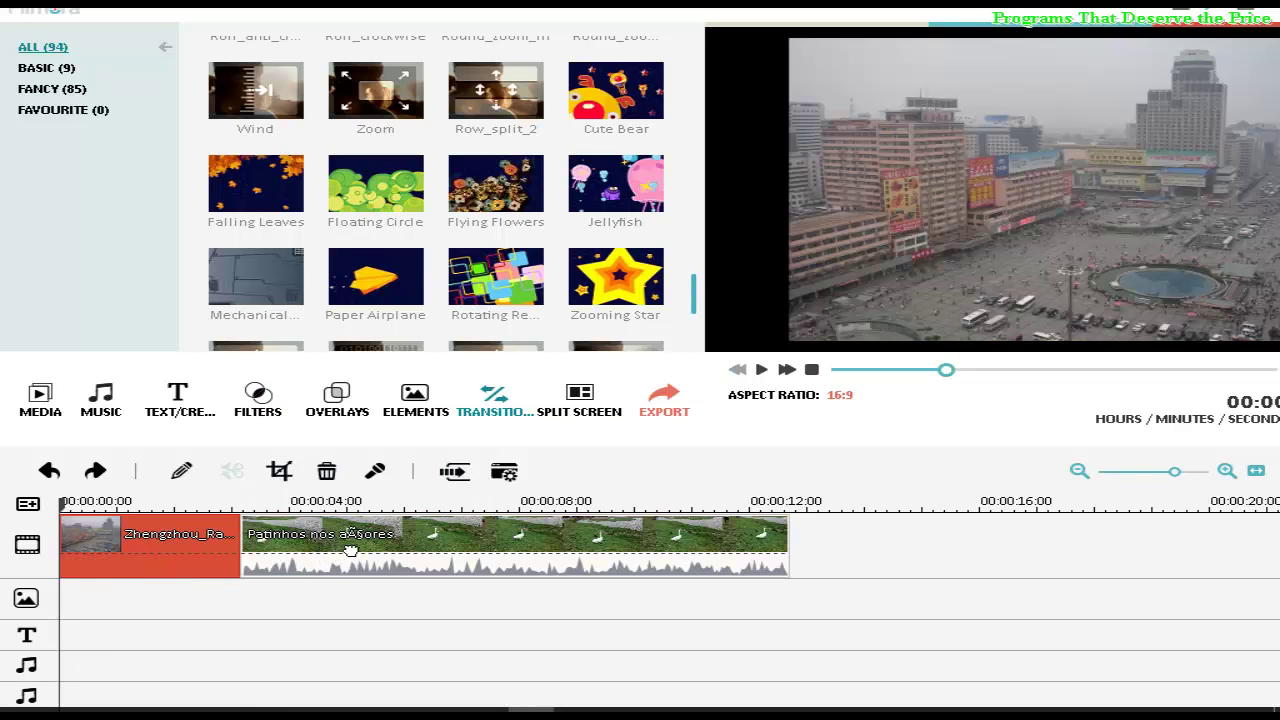
left_click(351, 551)
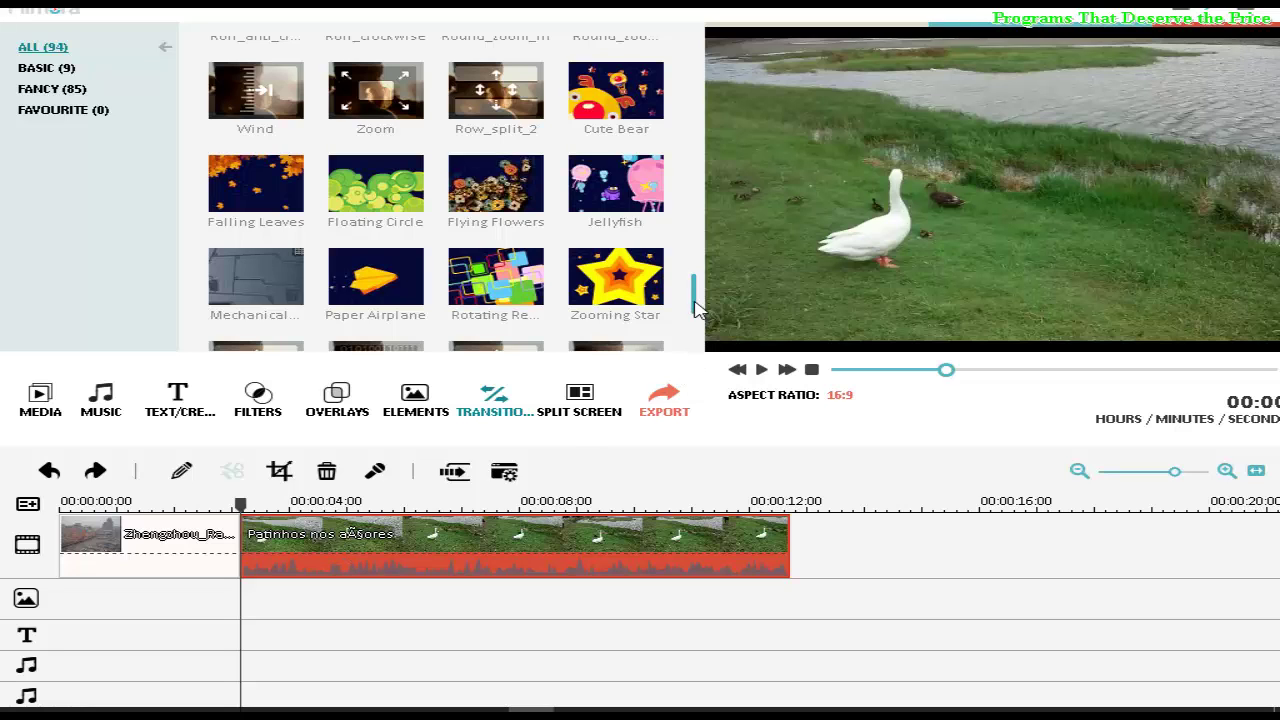
scroll(697, 308, "up", 10)
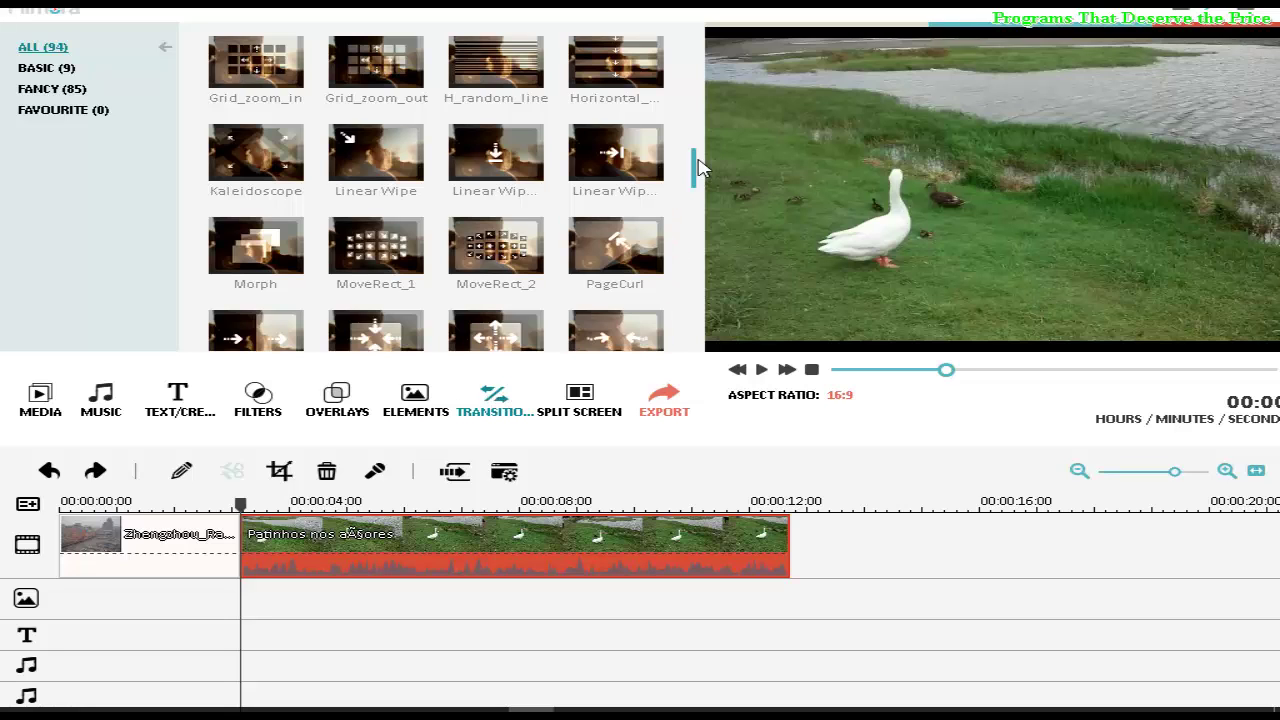
left_click_drag(697, 177, 694, 294)
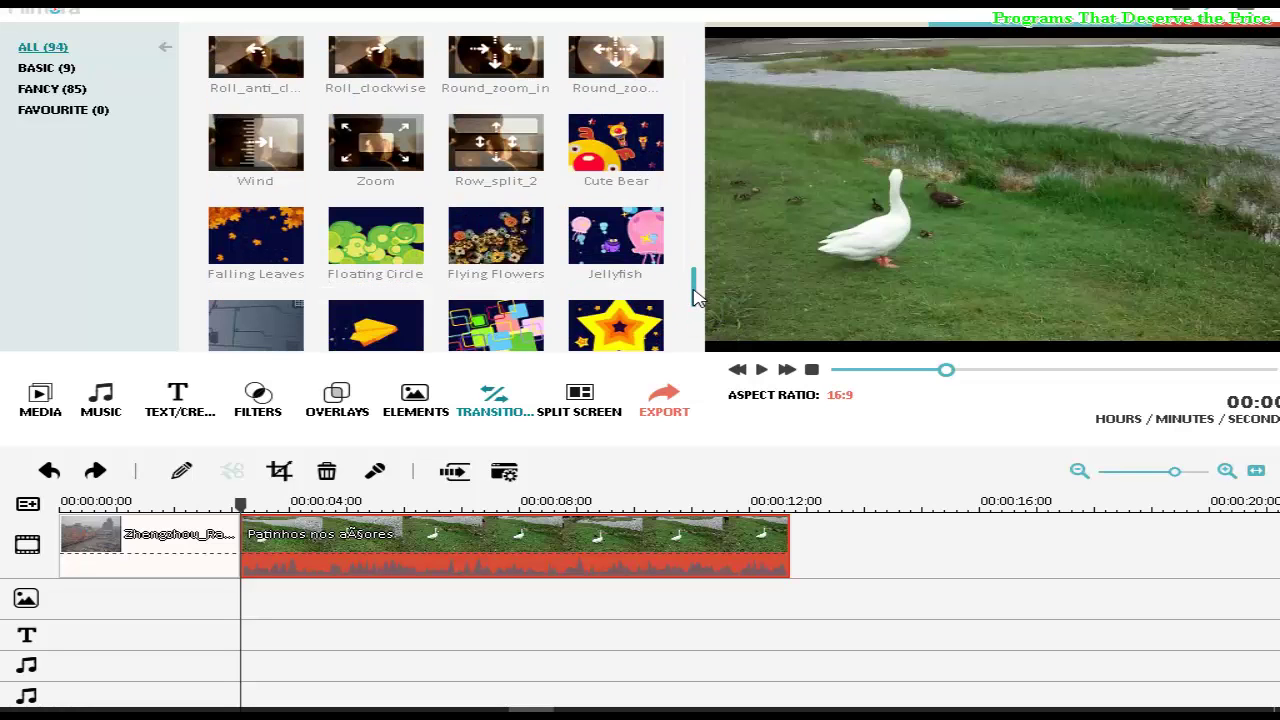
left_click(145, 538)
left_click(290, 543)
left_click(228, 542)
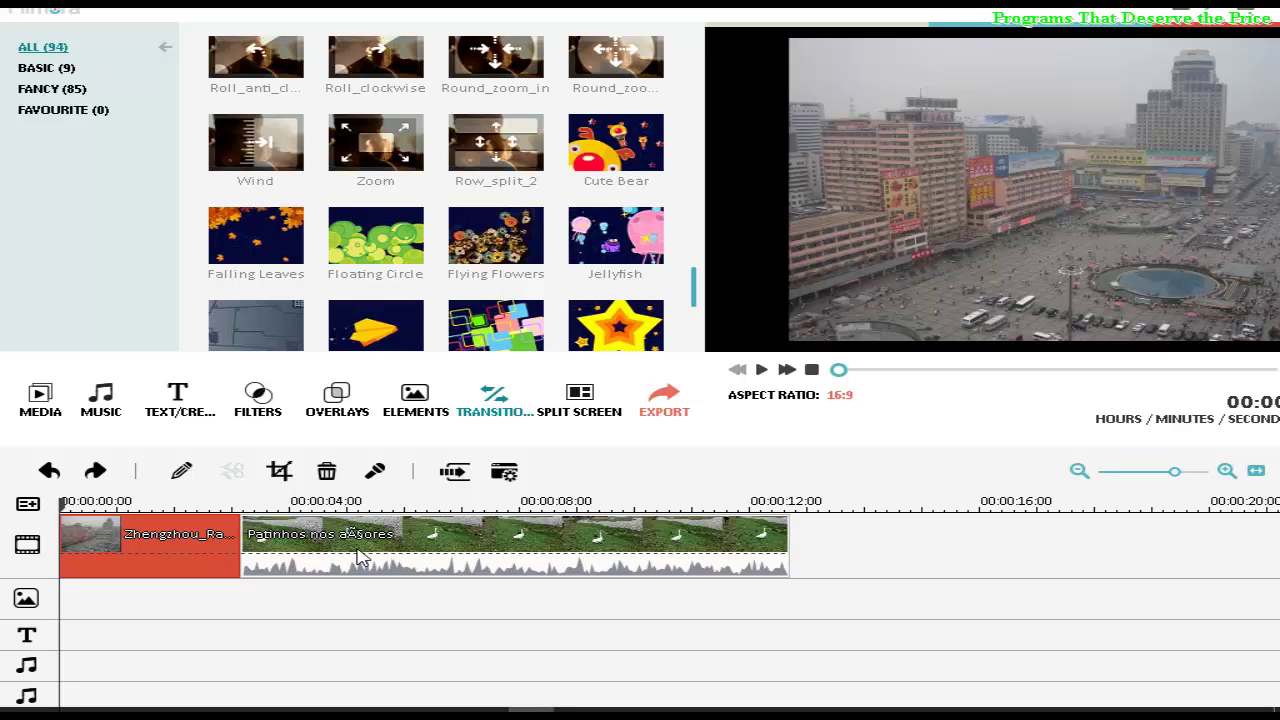
Preview the Vertical_shutter, V_random_line, Wave, Pinwheel and both Sweep transitions, then browse the list
scroll(697, 297, "up", 3)
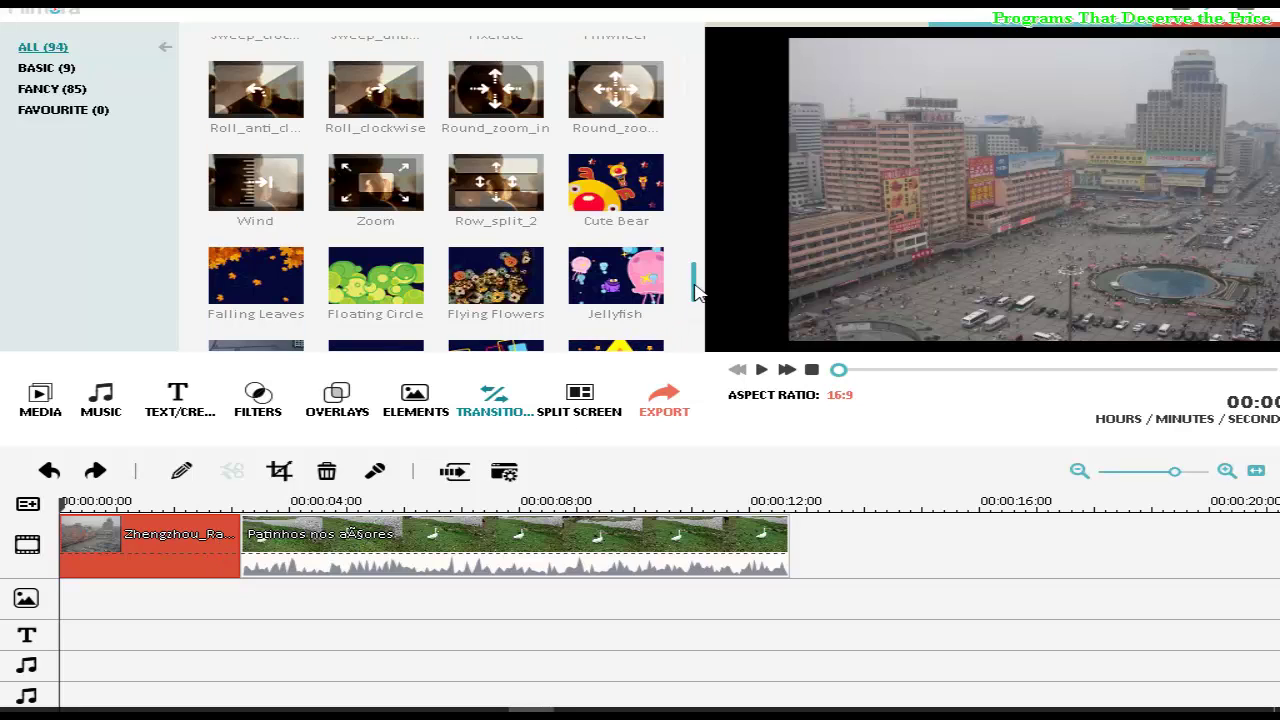
left_click(480, 113)
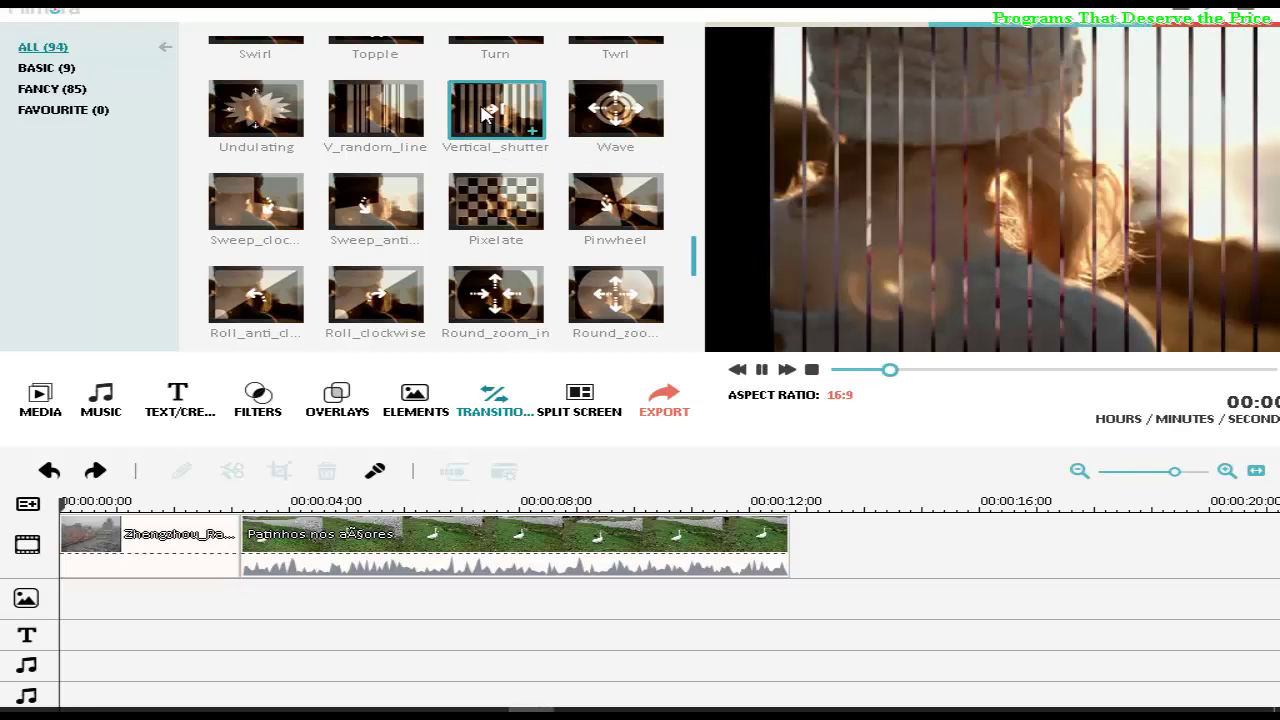
left_click(375, 110)
left_click(595, 105)
left_click(610, 205)
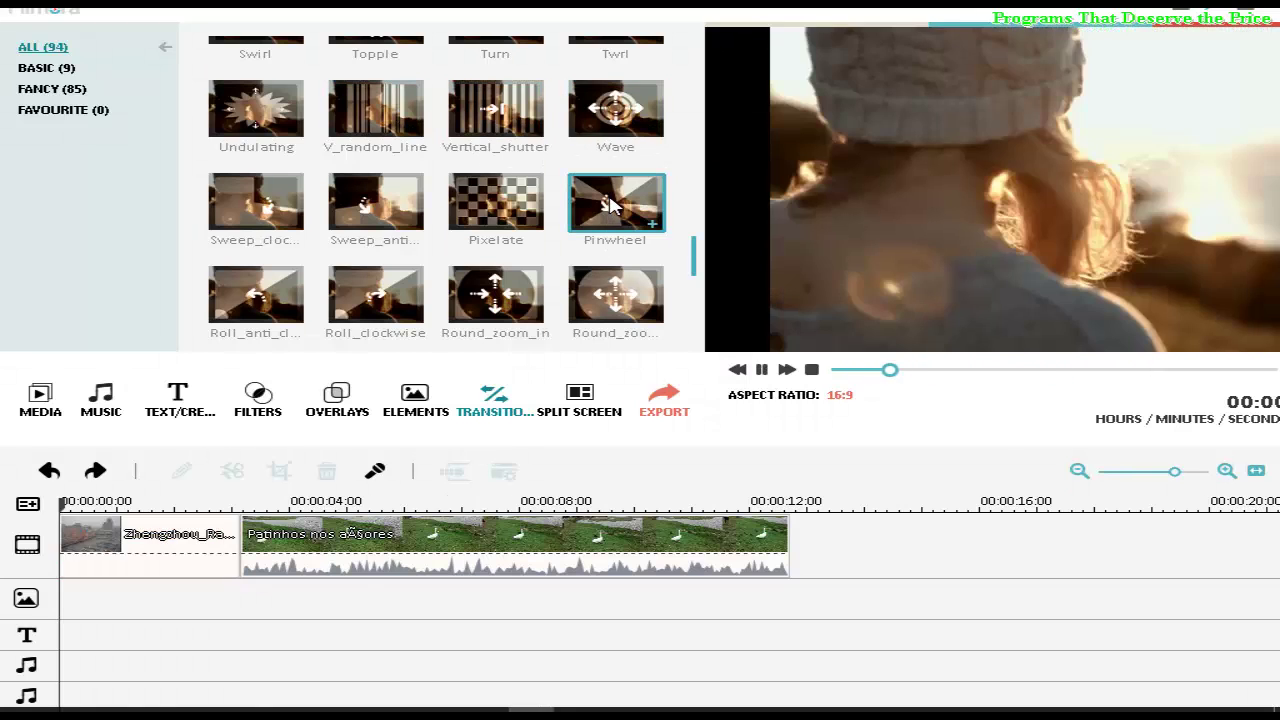
left_click(372, 210)
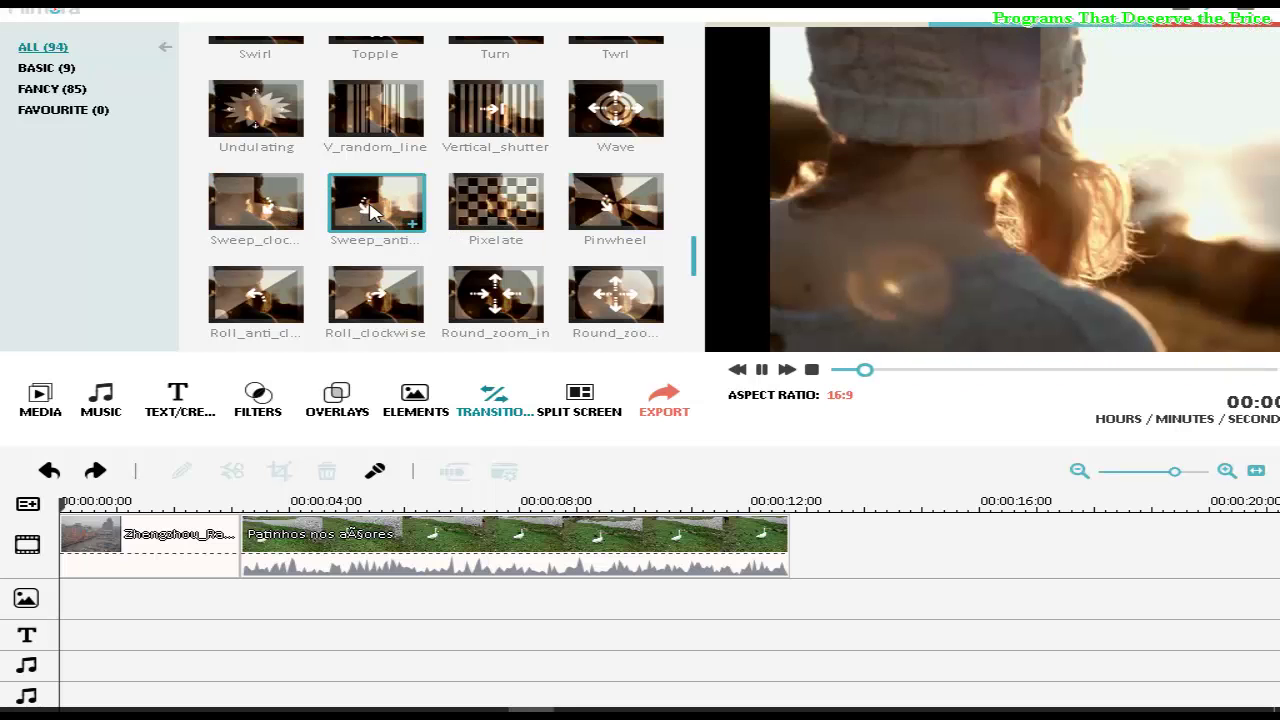
left_click(256, 205)
scroll(528, 297, "down", 5)
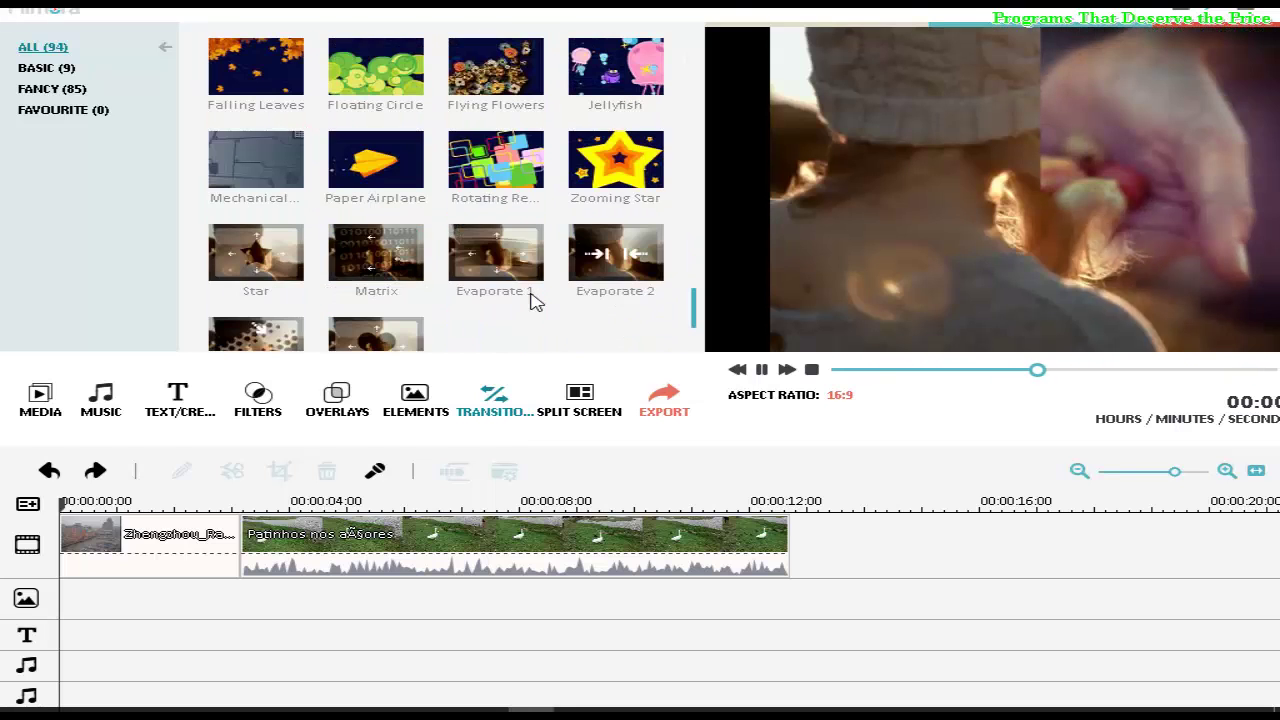
scroll(500, 215, "up", 2)
scroll(512, 215, "down", 2)
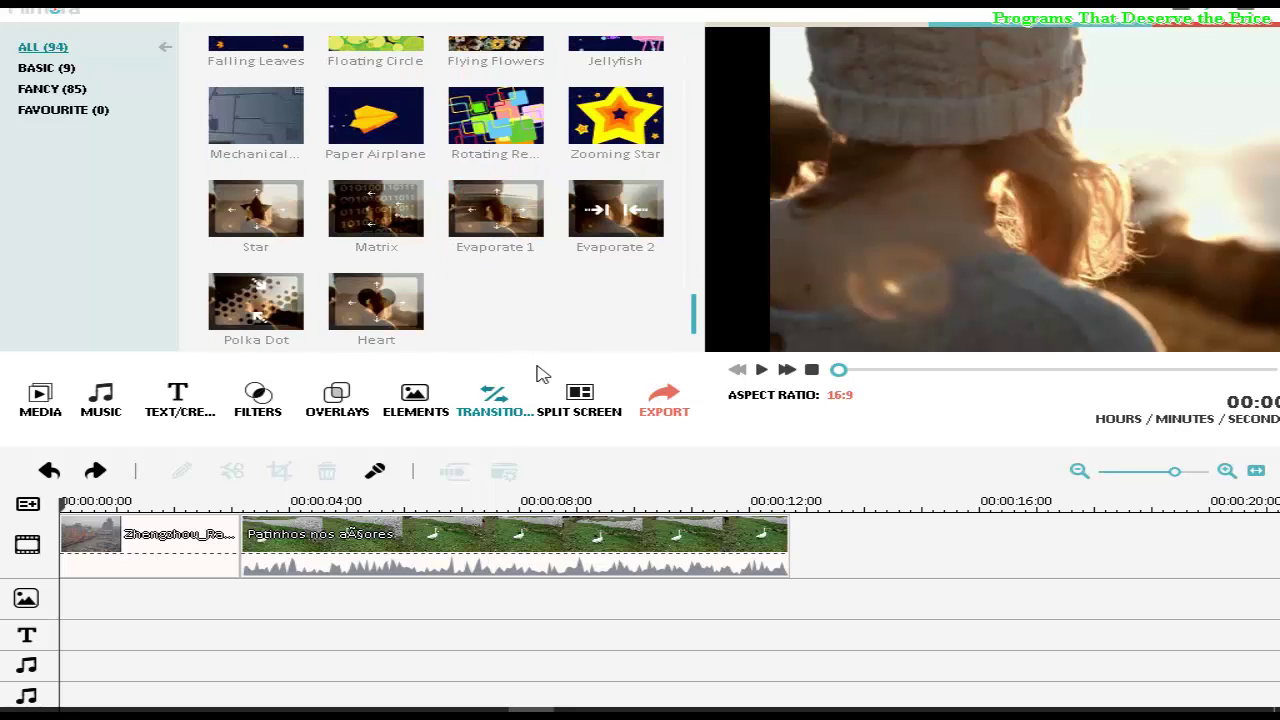
scroll(527, 276, "up", 3)
scroll(527, 276, "down", 1)
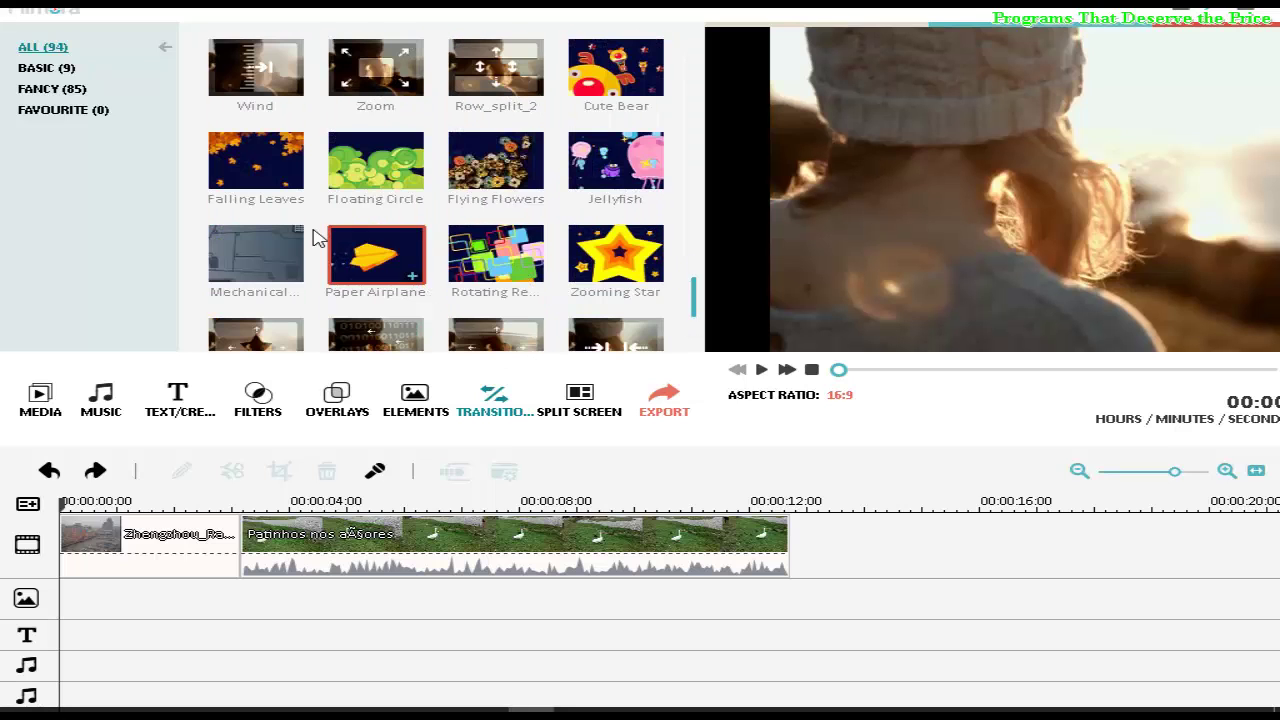
Add Floating Circle between the Zhengzhou and Patinhos nos Açores clips with its + button
left_click_drag(352, 215, 395, 528)
left_click_drag(272, 540, 118, 548)
left_click_drag(232, 532, 366, 232)
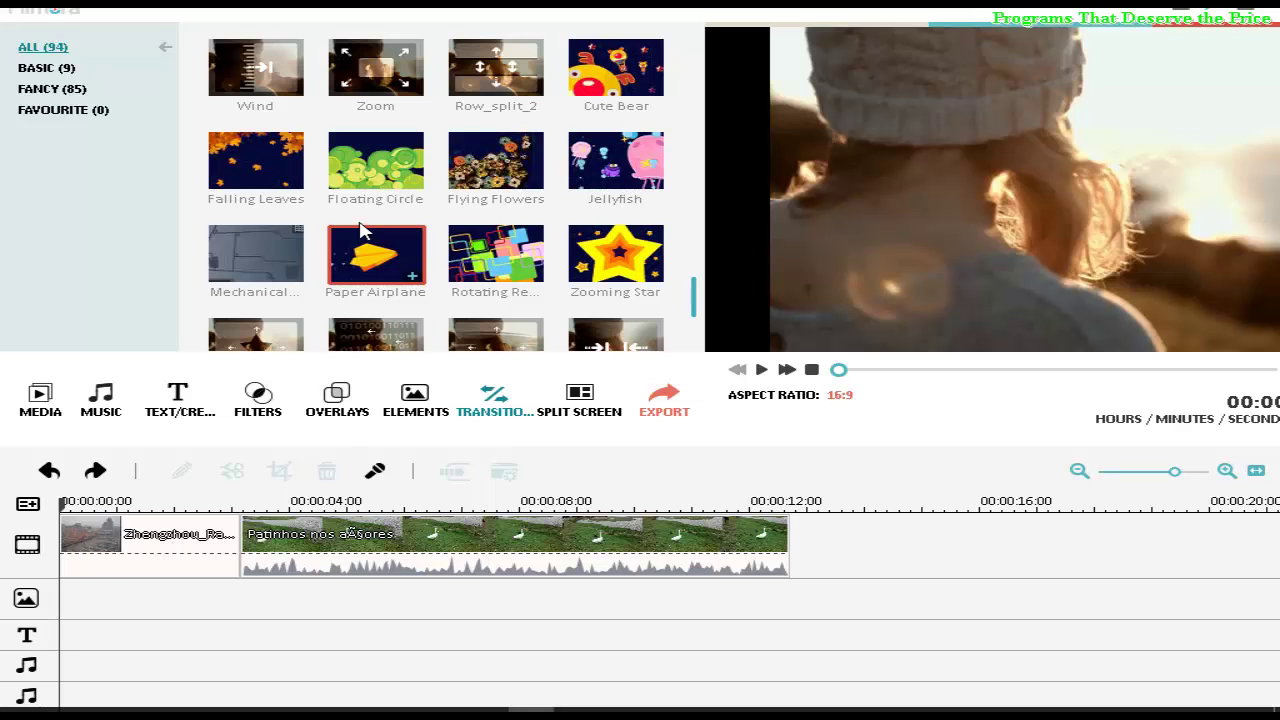
left_click(370, 168)
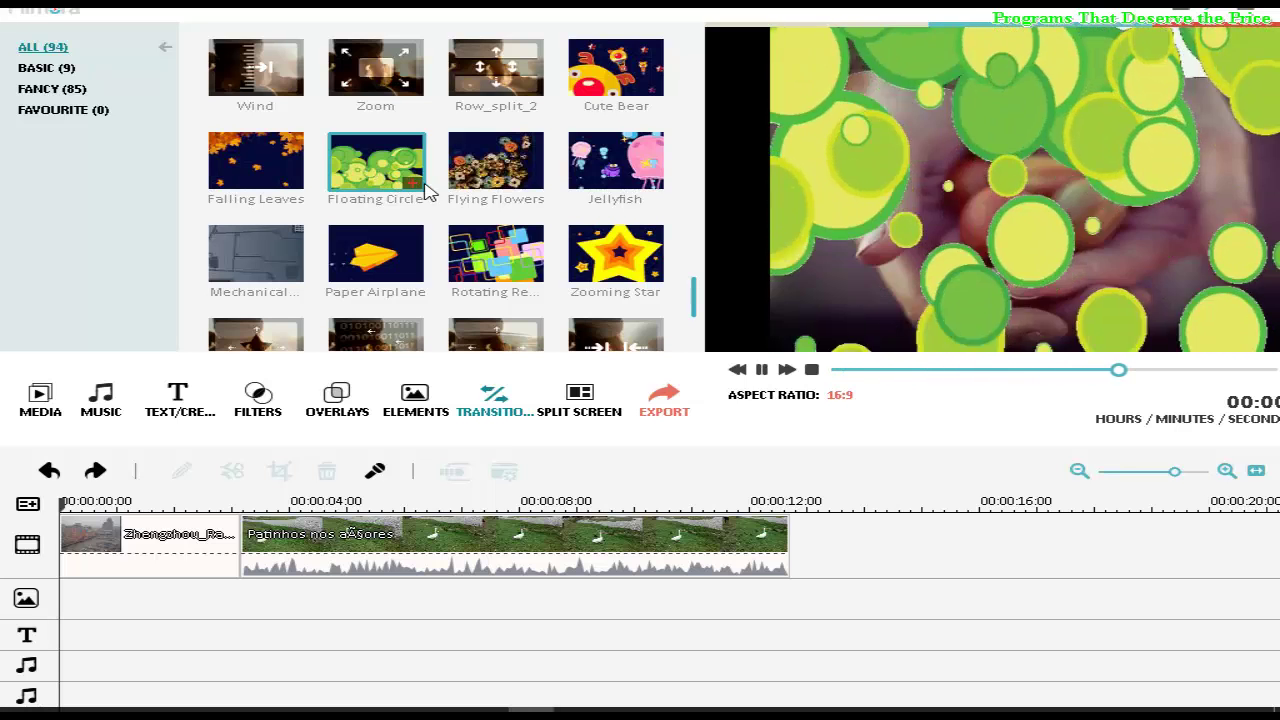
left_click(176, 555)
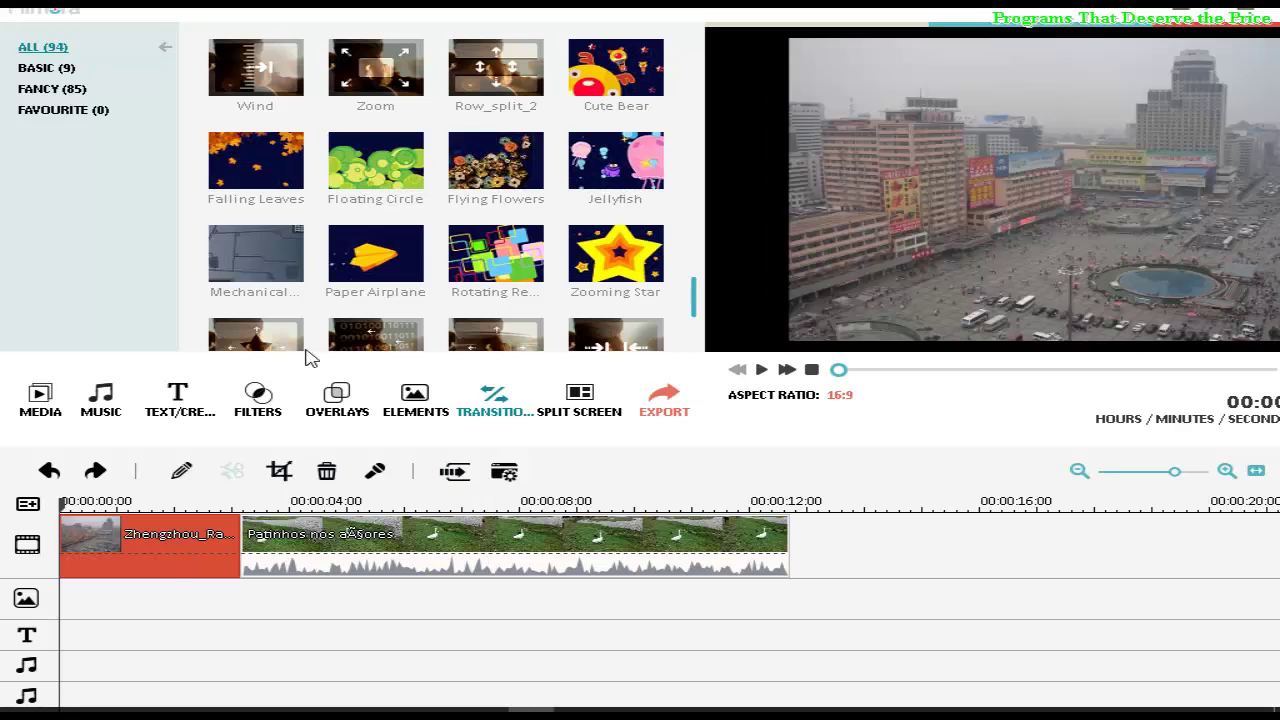
left_click(416, 185)
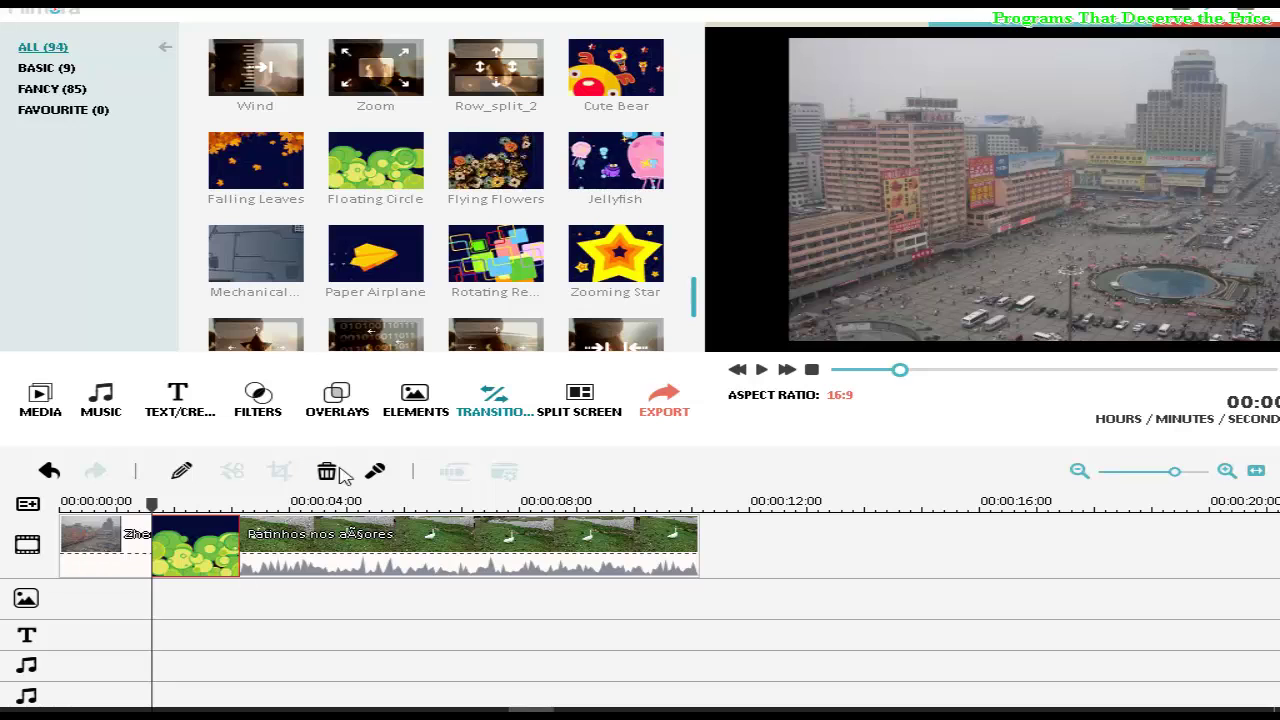
Undo the Floating Circle transition and reselect the Zhengzhou clip
left_click(49, 470)
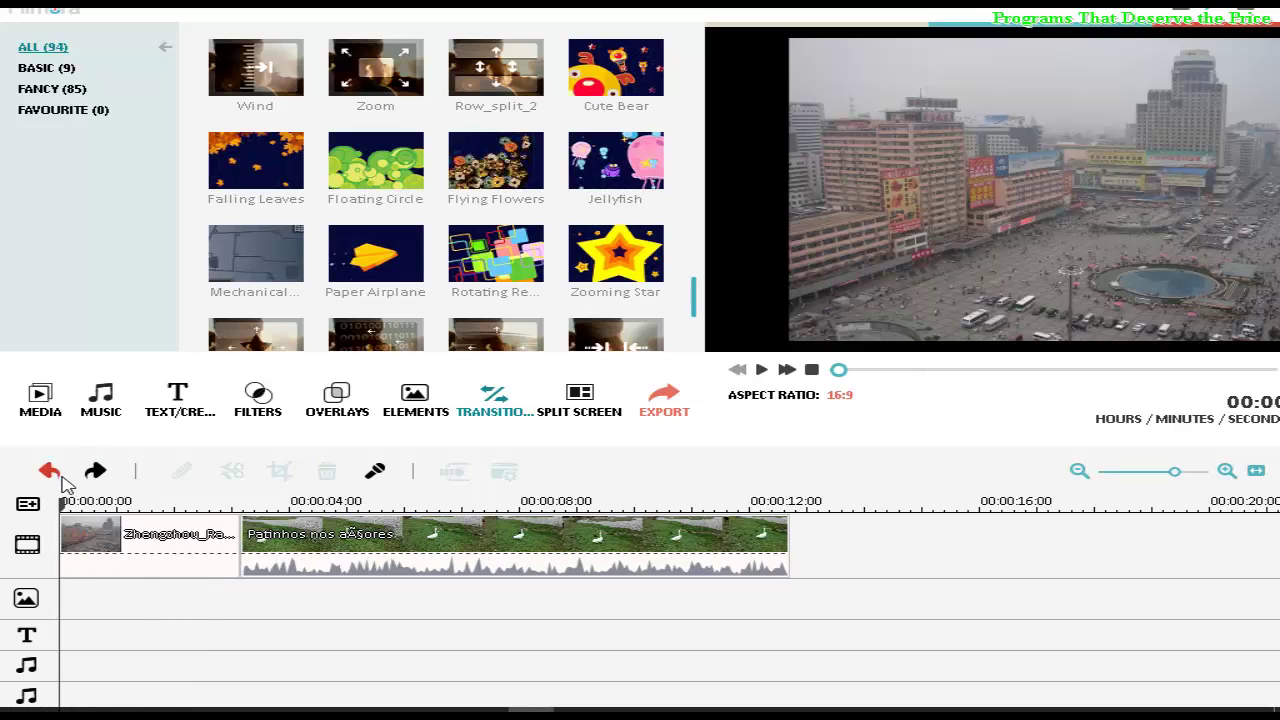
left_click(194, 551)
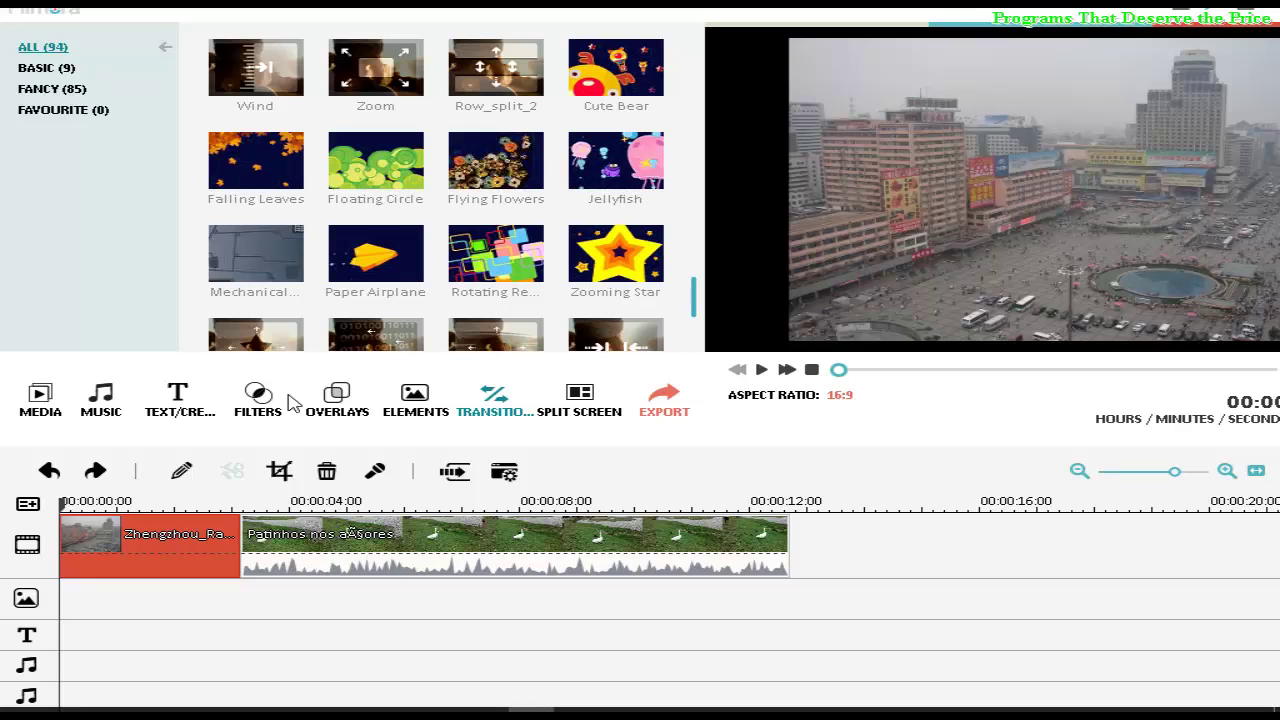
Re-add Floating Circle between the city and geese clips and rewind the player
left_click(380, 178)
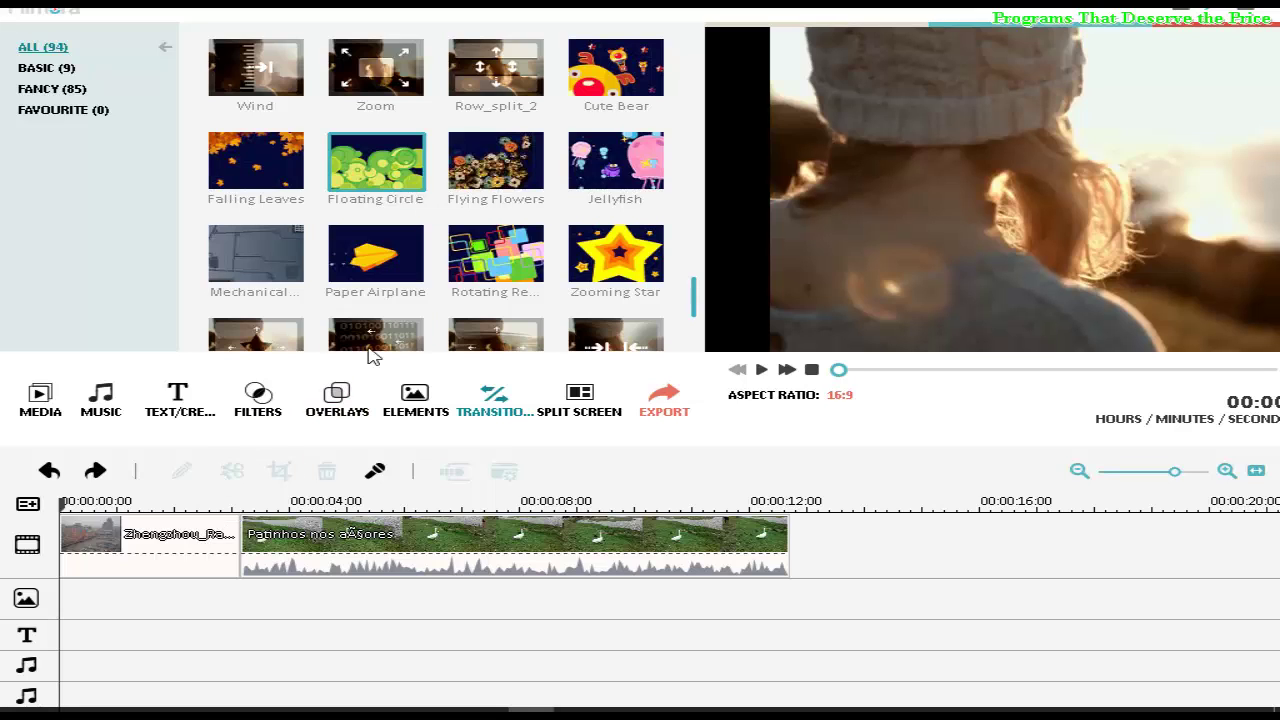
left_click(420, 190)
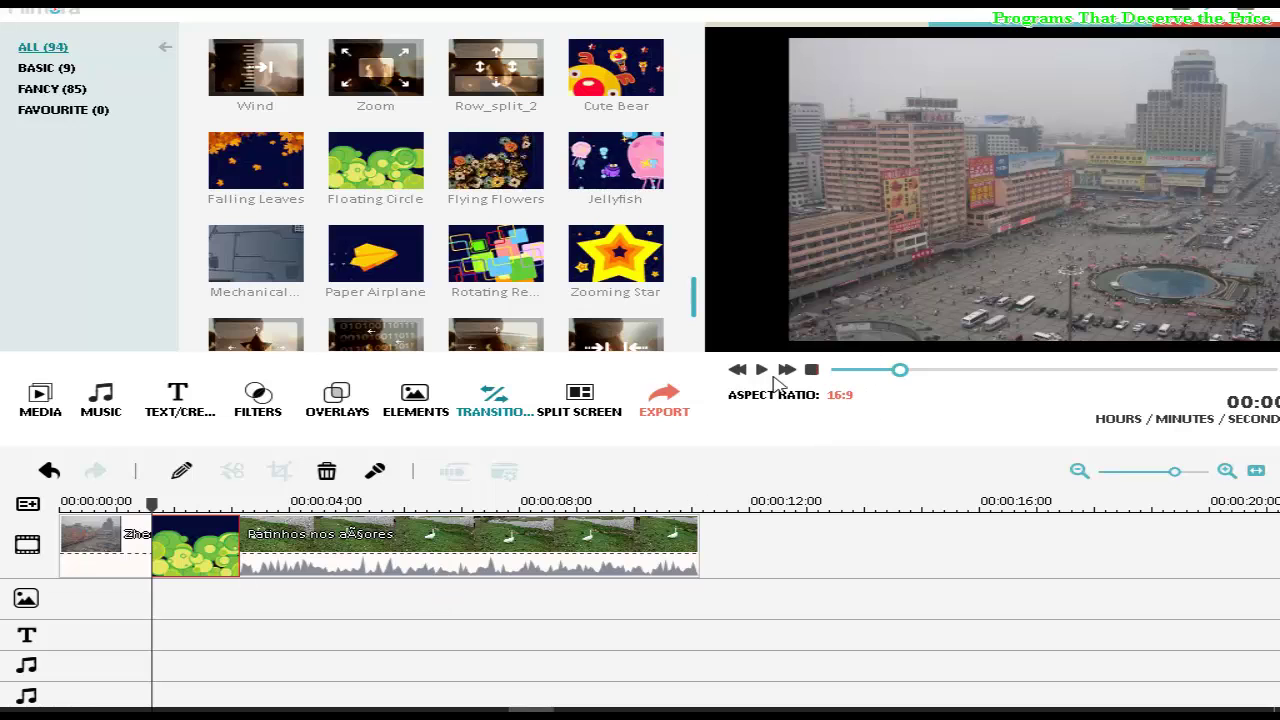
left_click_drag(897, 369, 835, 380)
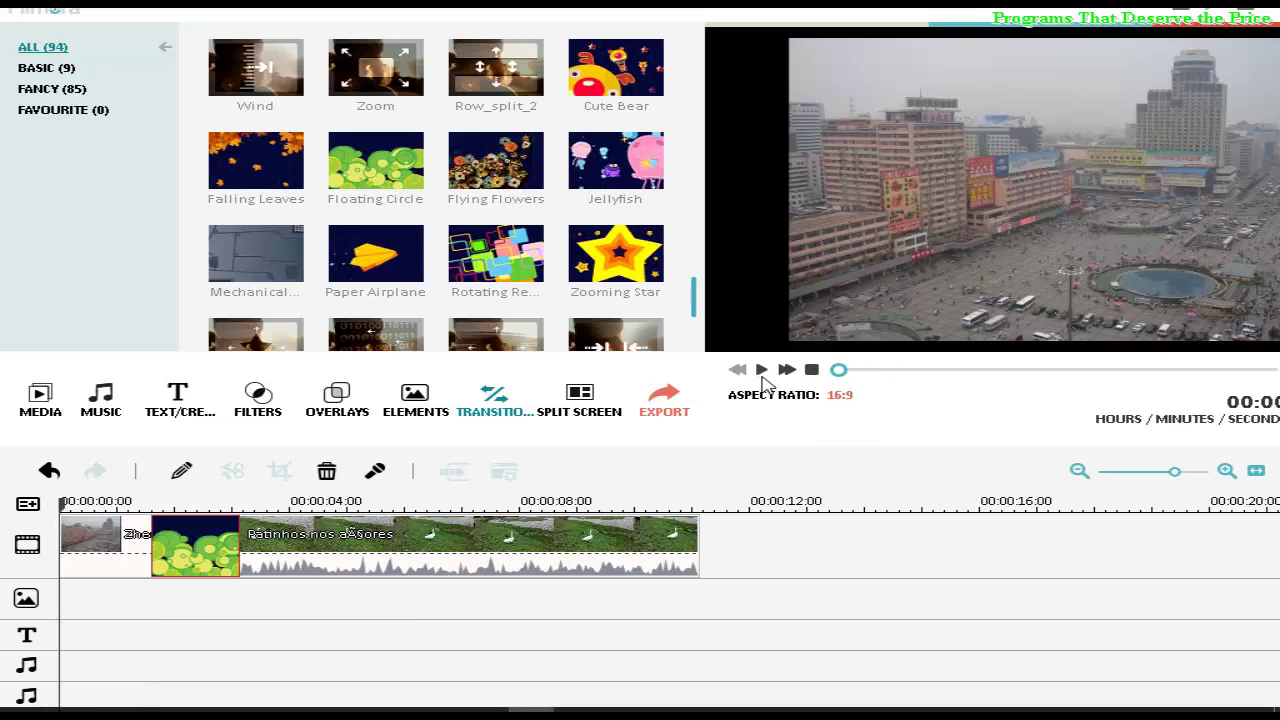
Play the edited sequence, stop it, and show the My Album media
left_click(762, 370)
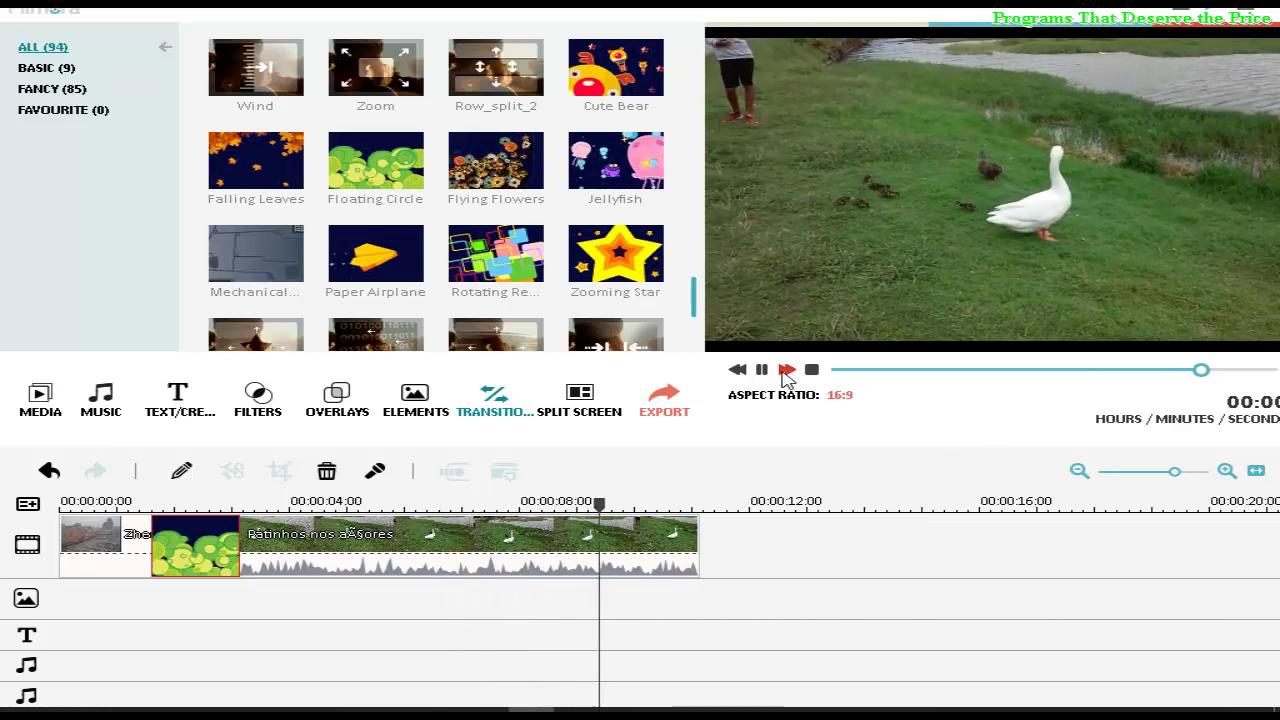
left_click(737, 369)
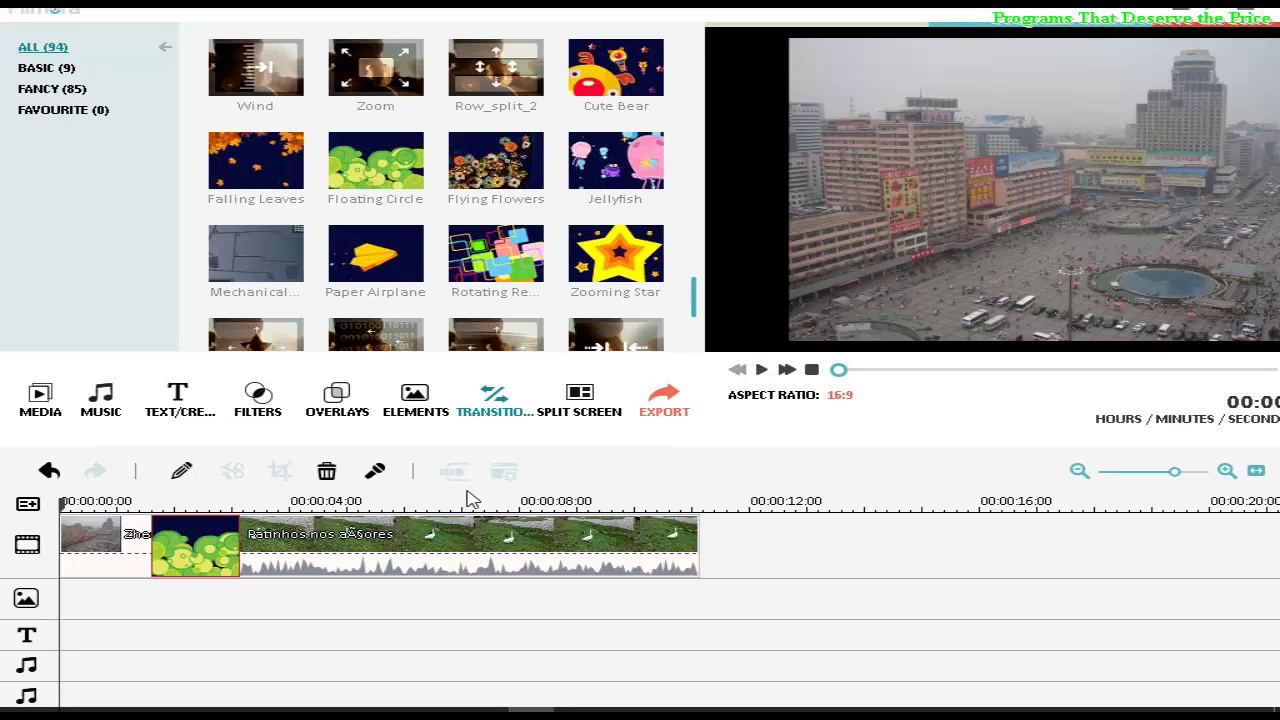
left_click(36, 398)
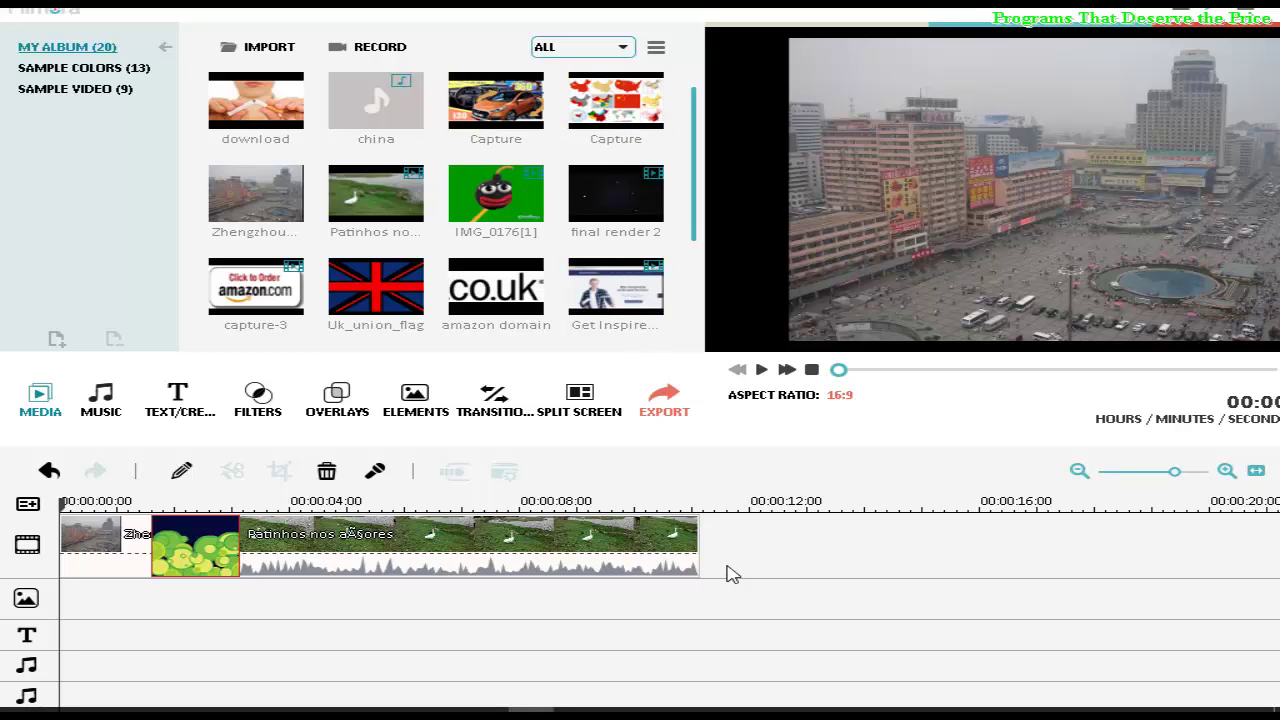
Place the Capture image after the Patinhos clip and trim it to end near 00:00:13:00
left_click_drag(838, 372, 1274, 374)
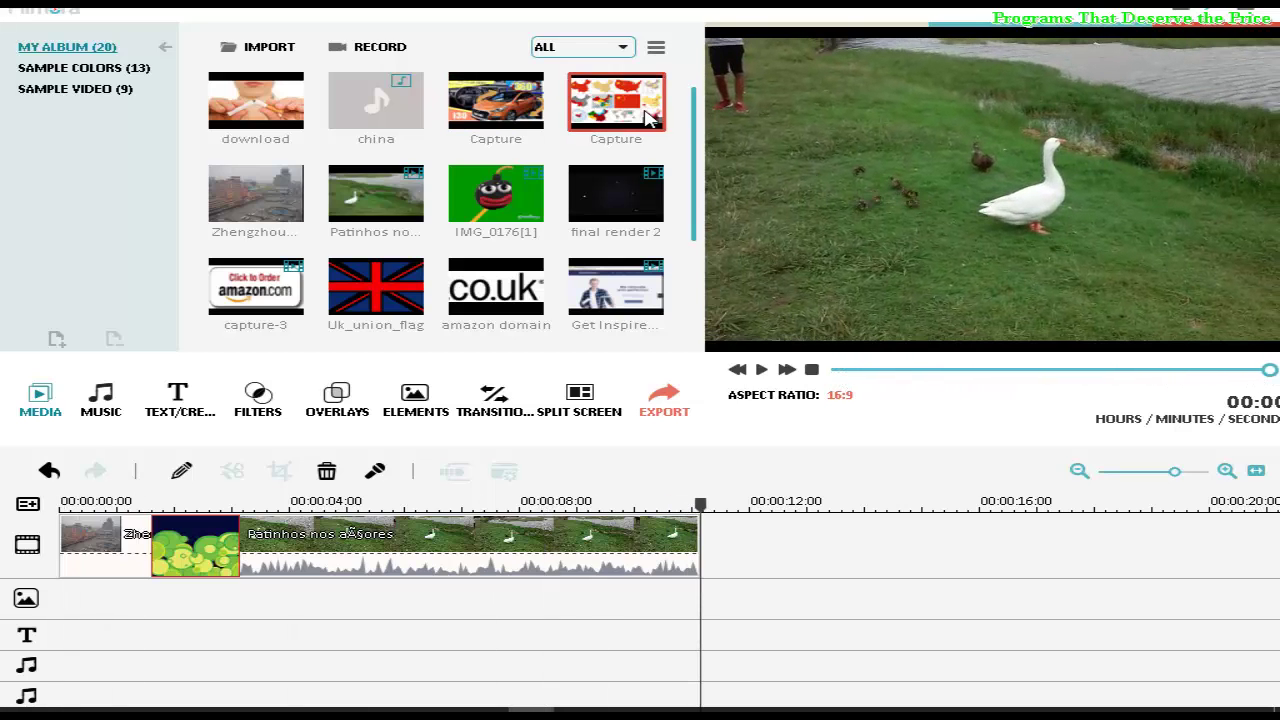
left_click(653, 128)
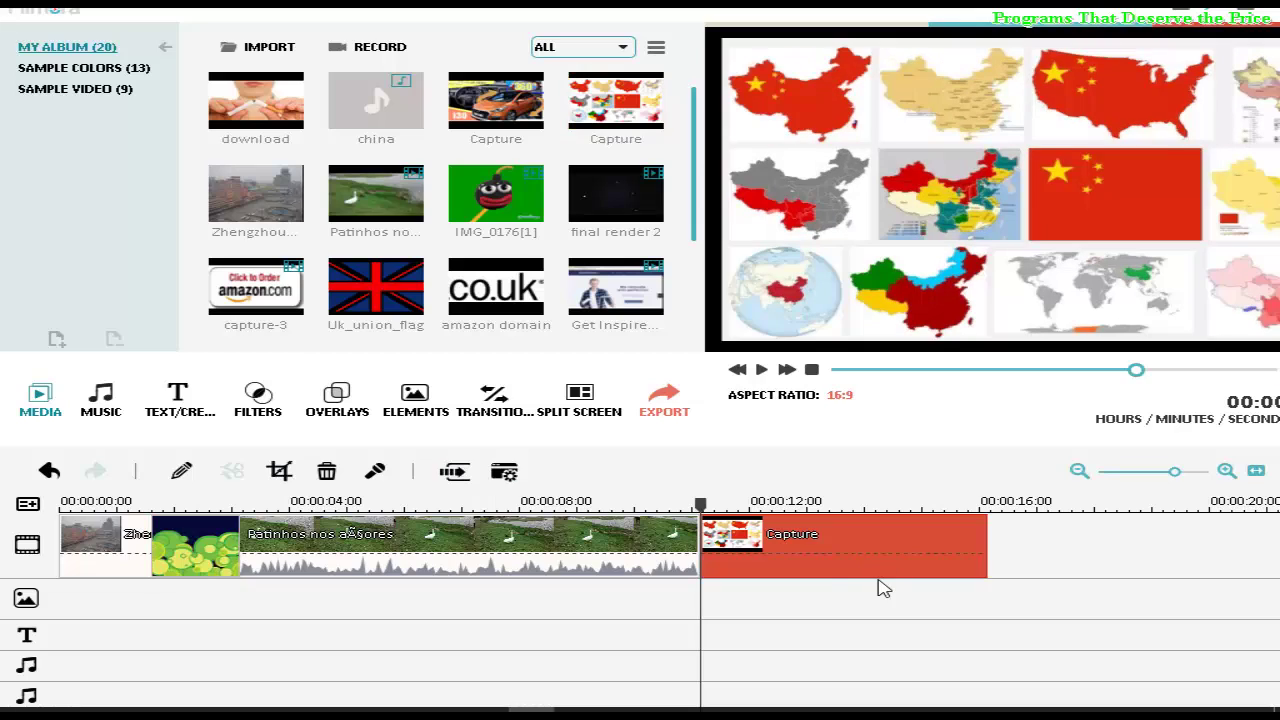
left_click_drag(988, 560, 860, 556)
left_click_drag(859, 505, 693, 513)
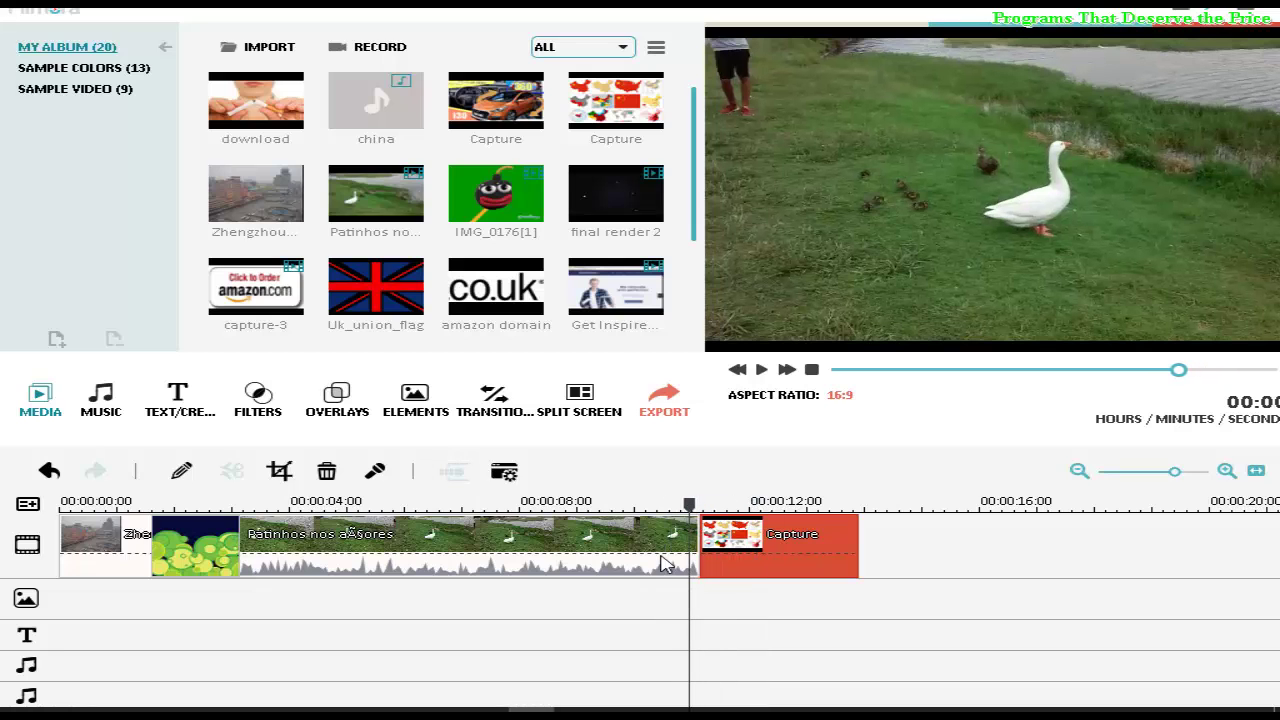
left_click(666, 562)
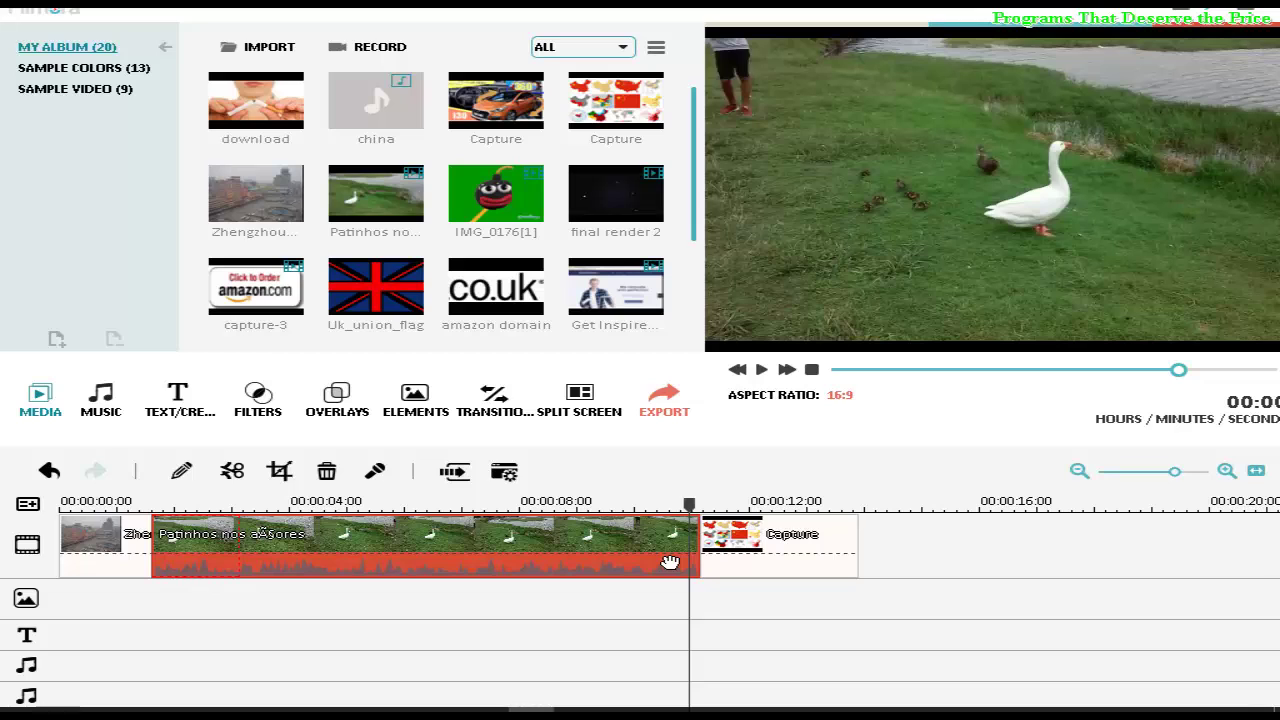
left_click_drag(690, 505, 699, 505)
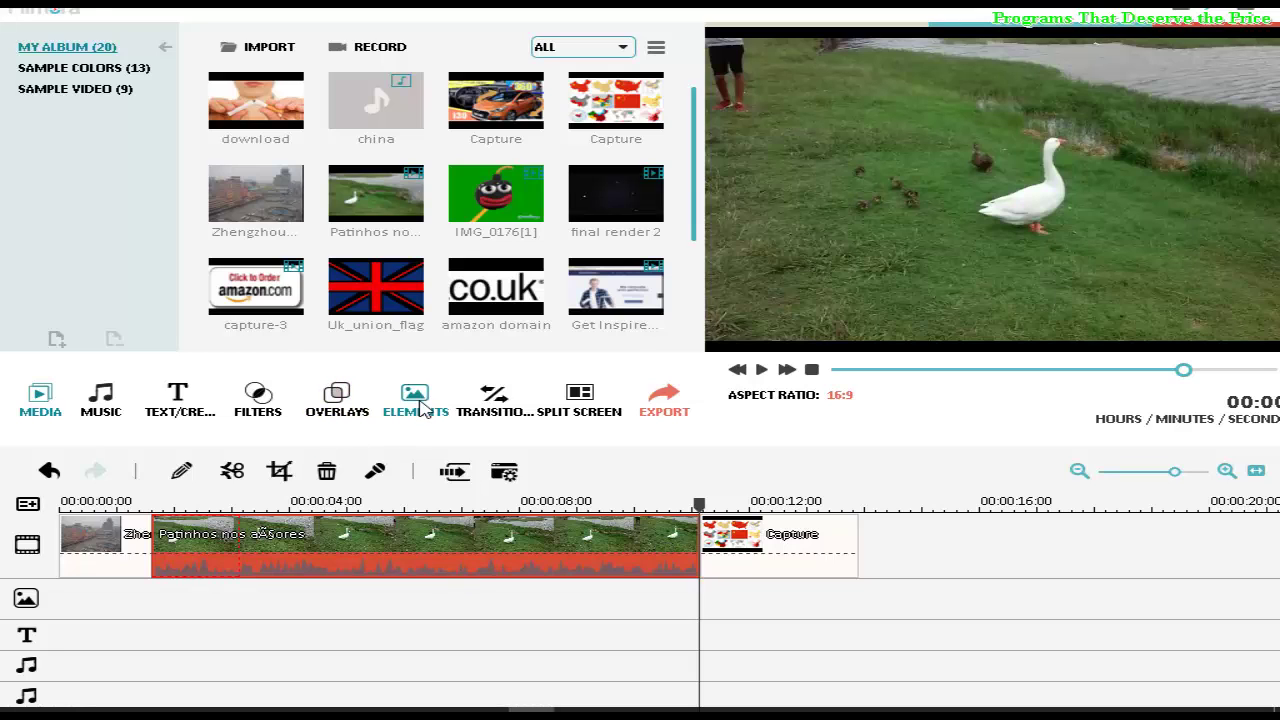
Apply Floating Circle from Elements > Transitions to the goose clip, then preview Flying Flowers
left_click(418, 404)
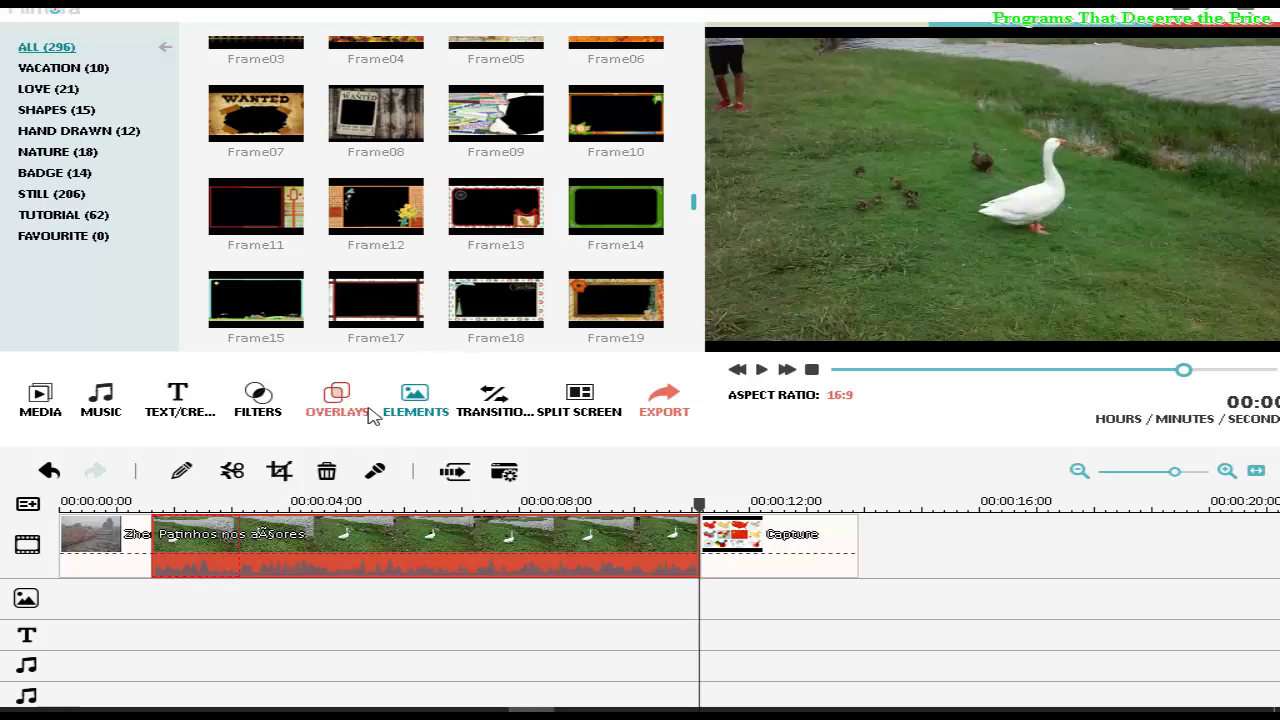
left_click(492, 418)
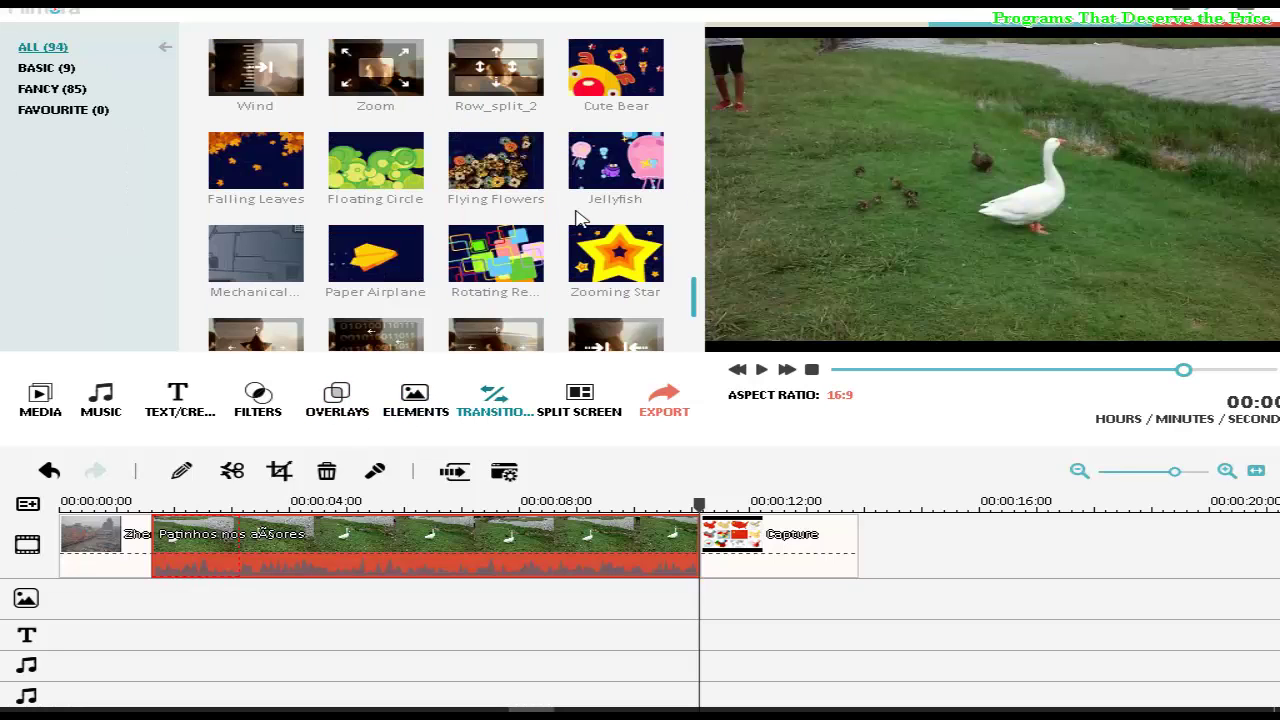
double_click(373, 181)
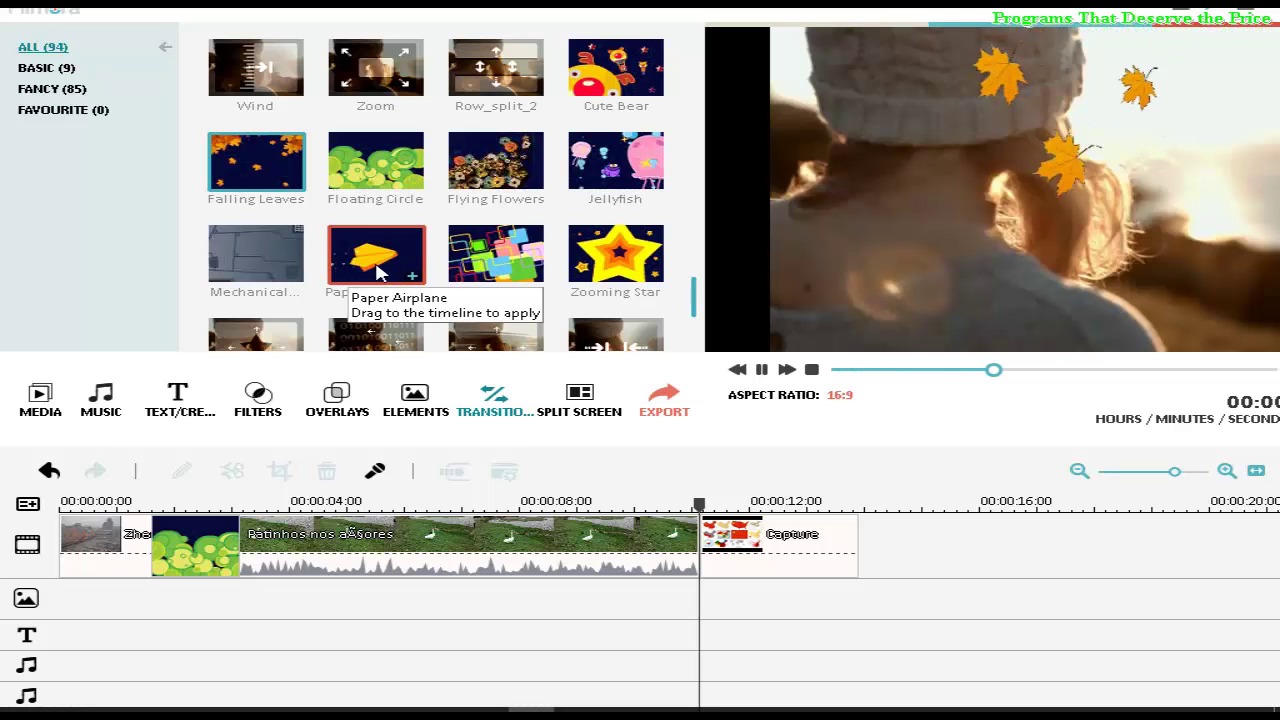
left_click(490, 172)
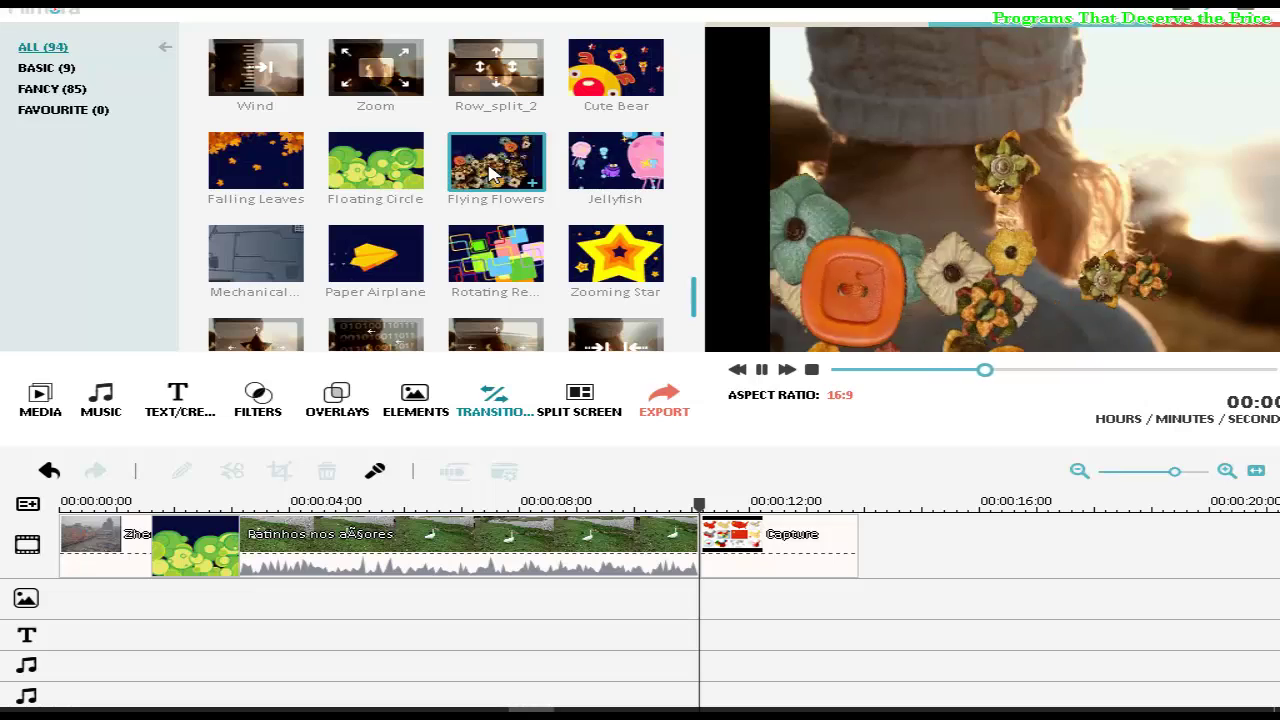
scroll(490, 172, "down", 1)
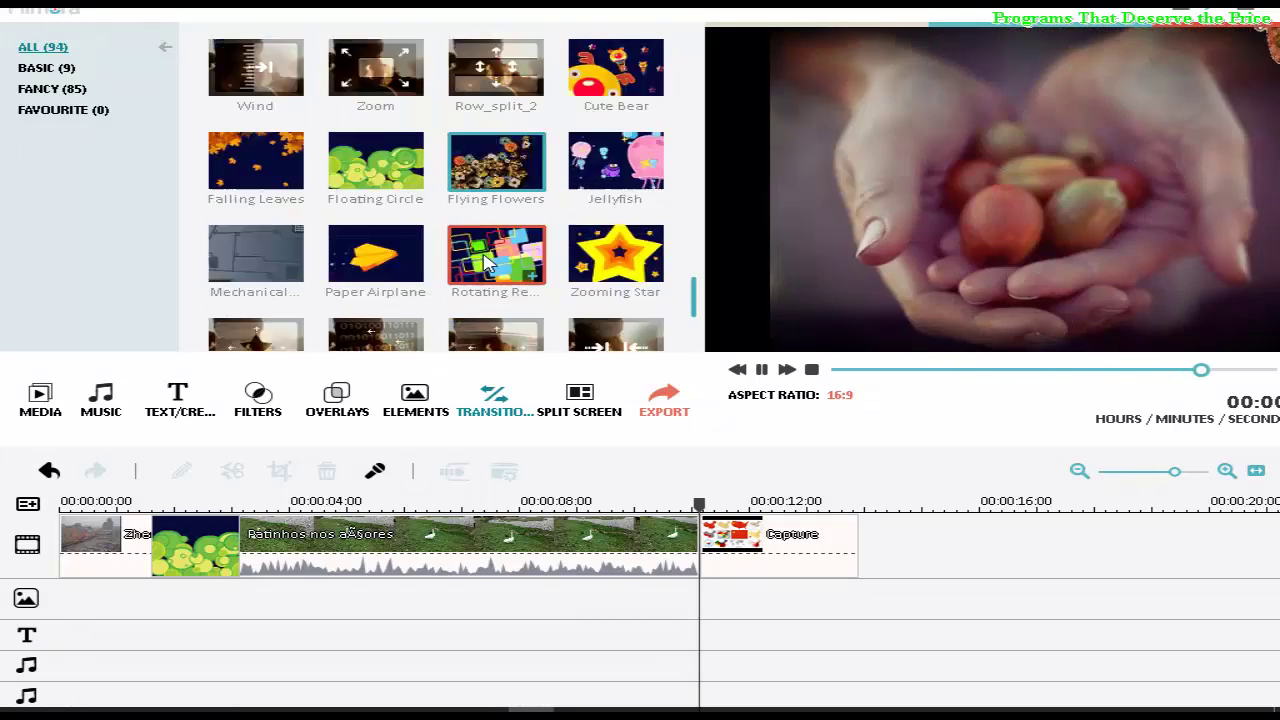
scroll(485, 262, "up", 3)
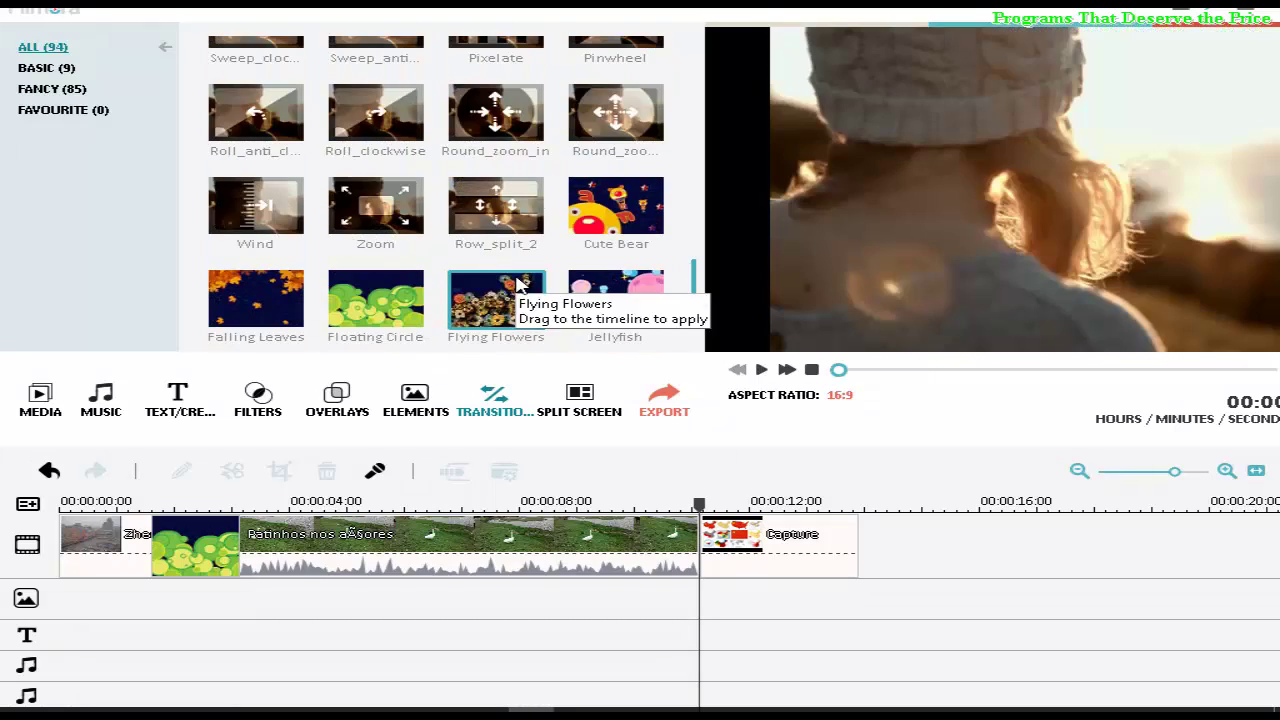
scroll(514, 278, "down", 1)
Add Flying Flowers between the goose clip and the Capture image, then reselect the goose clip
left_click(533, 189)
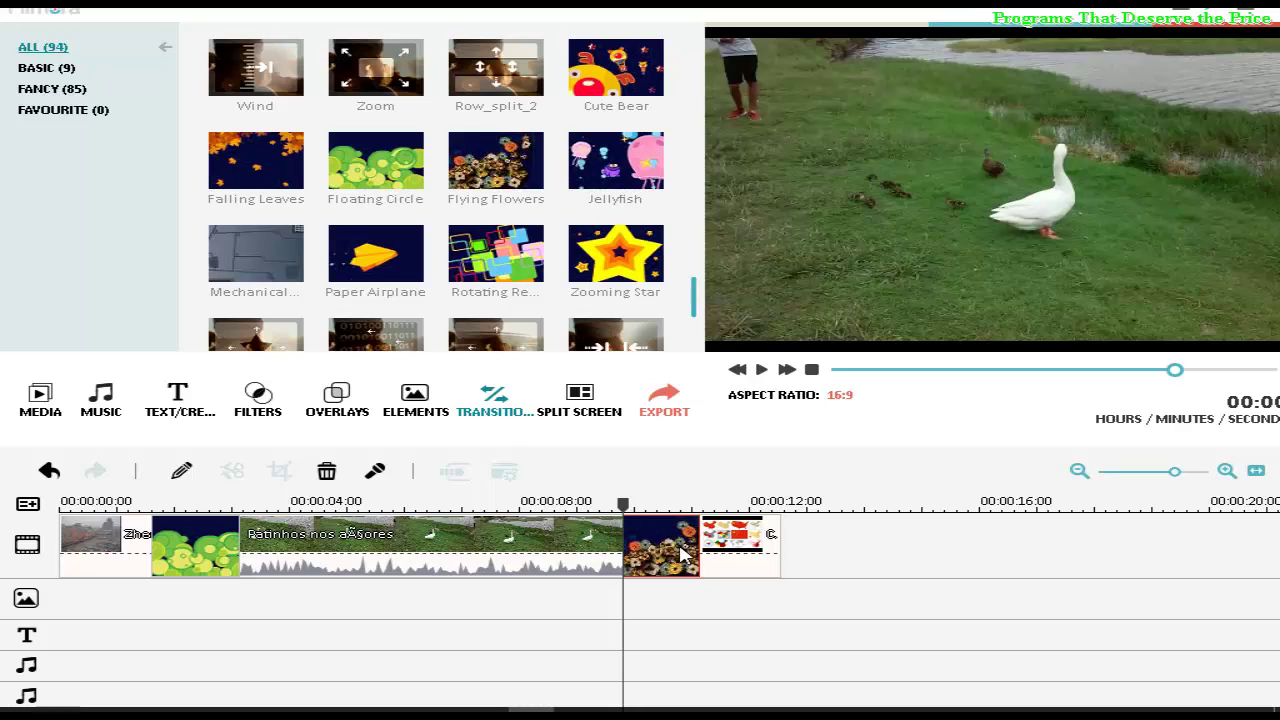
left_click_drag(630, 519, 598, 519)
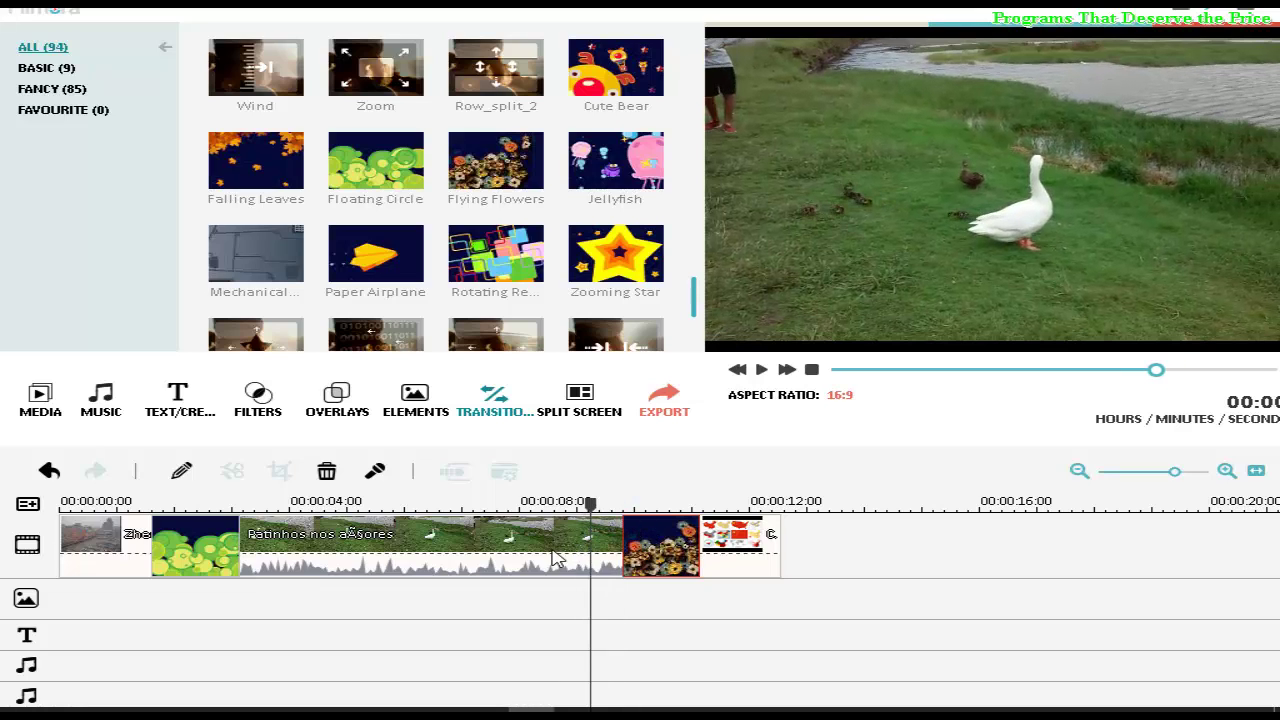
left_click(558, 560)
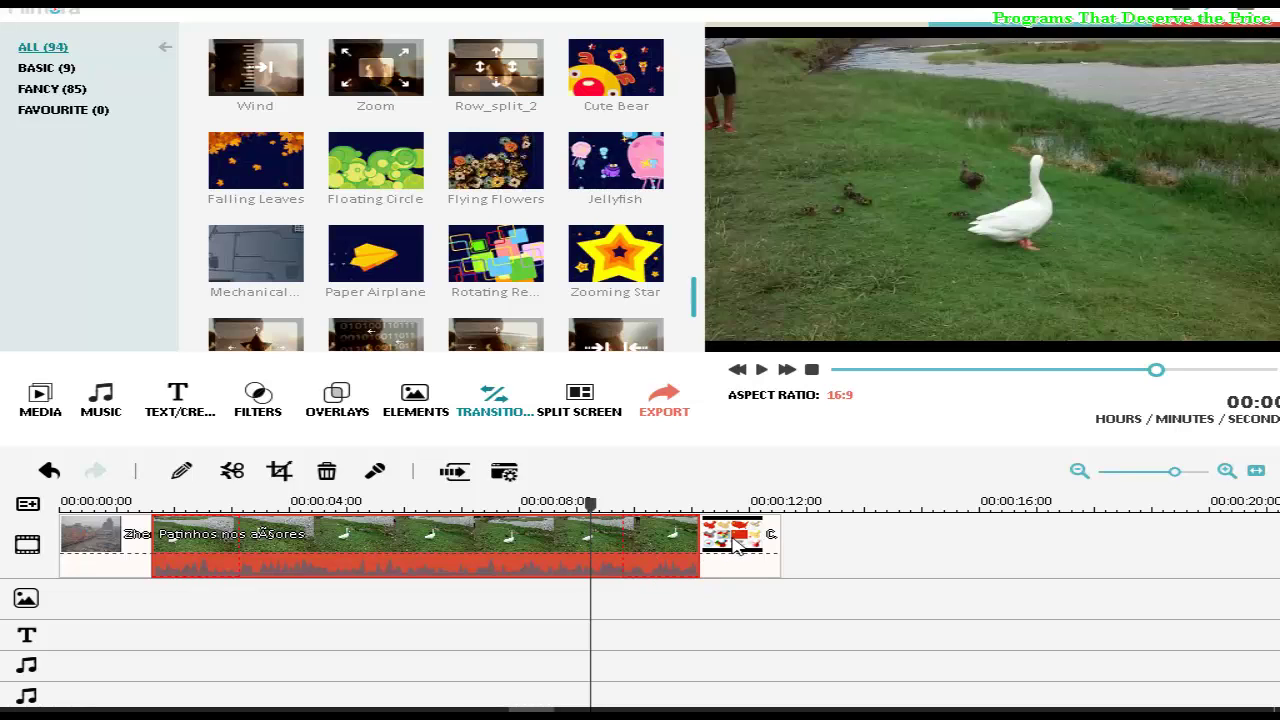
Delete the Flying Flowers transition, select the goose clip, and jump to the timeline start
left_click(685, 538)
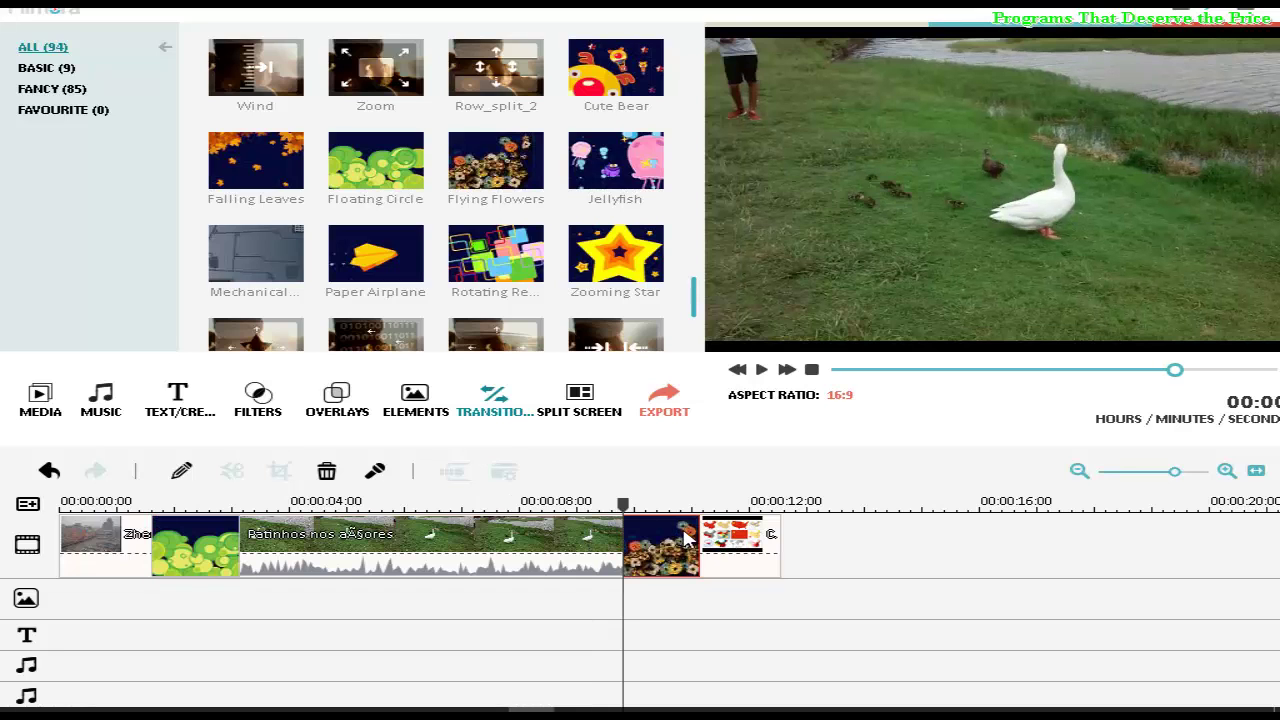
key("Delete")
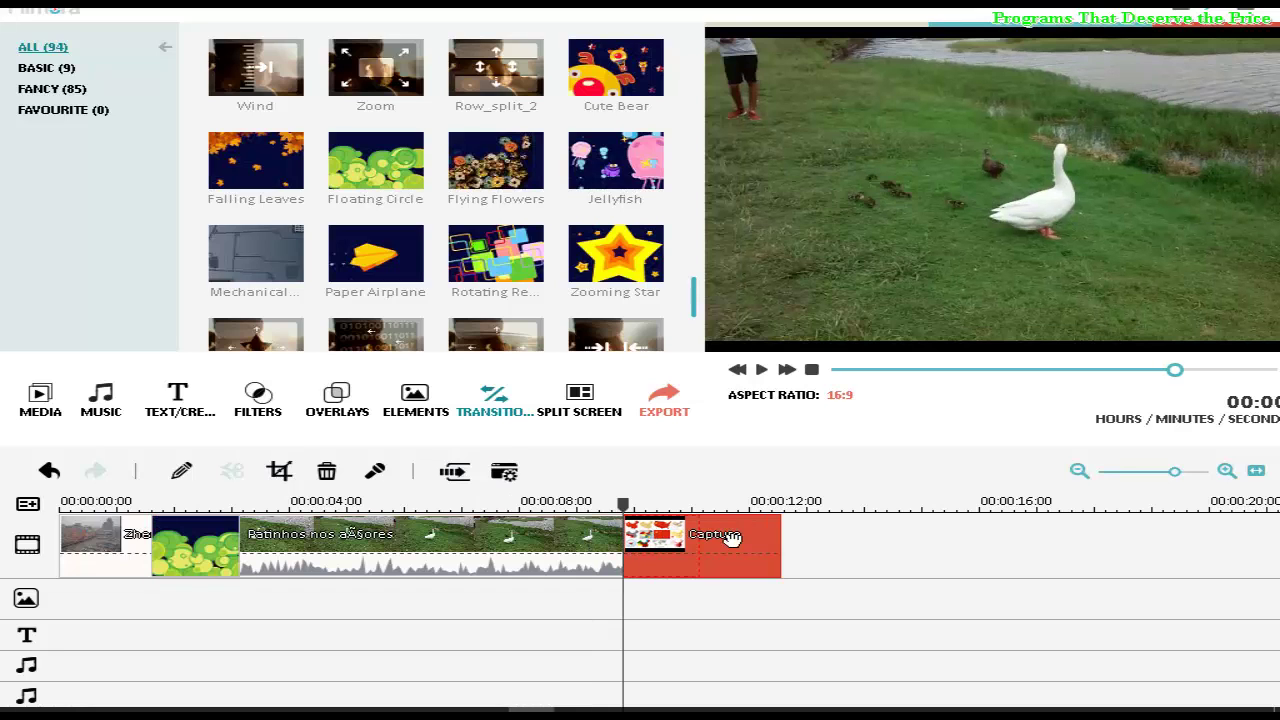
left_click(490, 545)
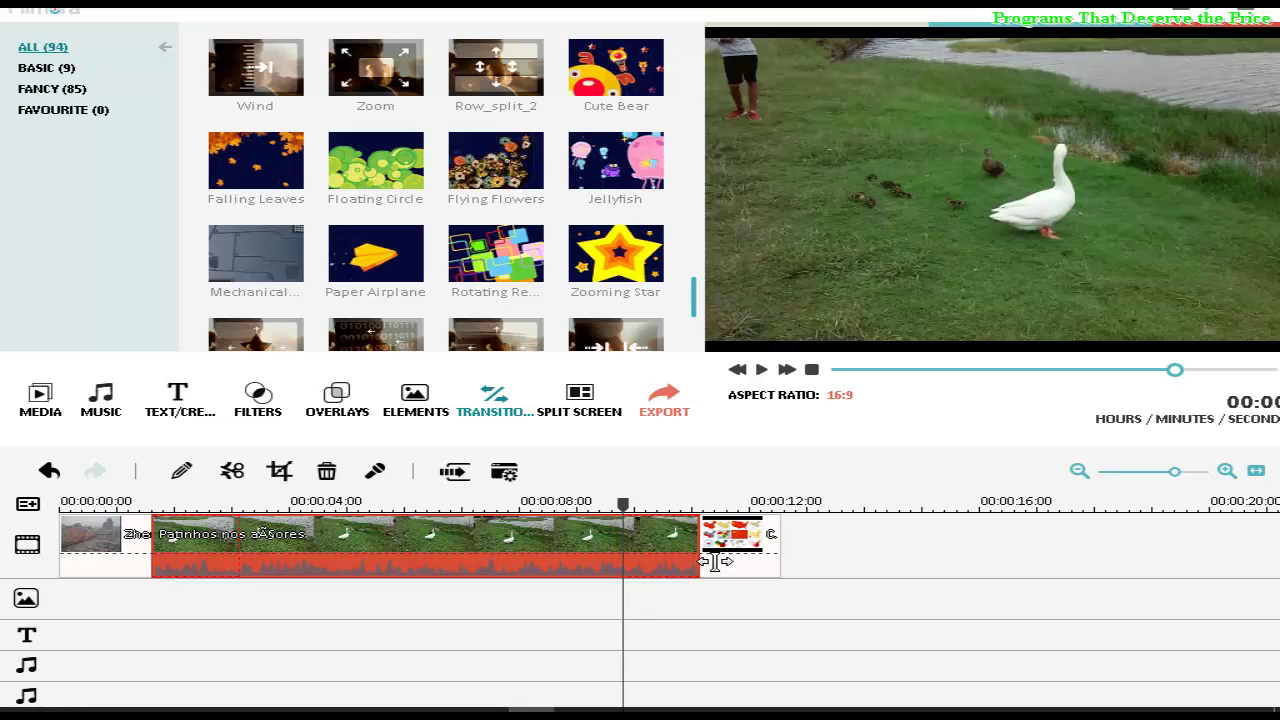
key("Home")
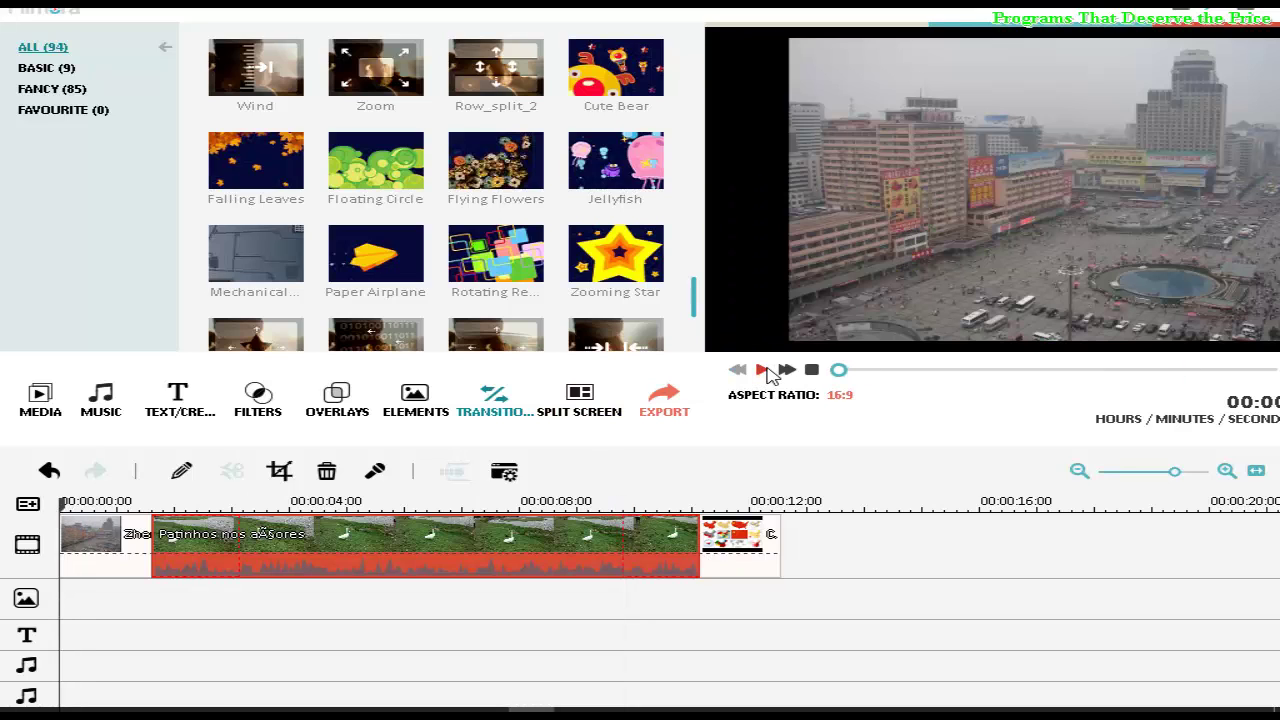
left_click(761, 370)
mouse_move(393, 708)
left_click(360, 665)
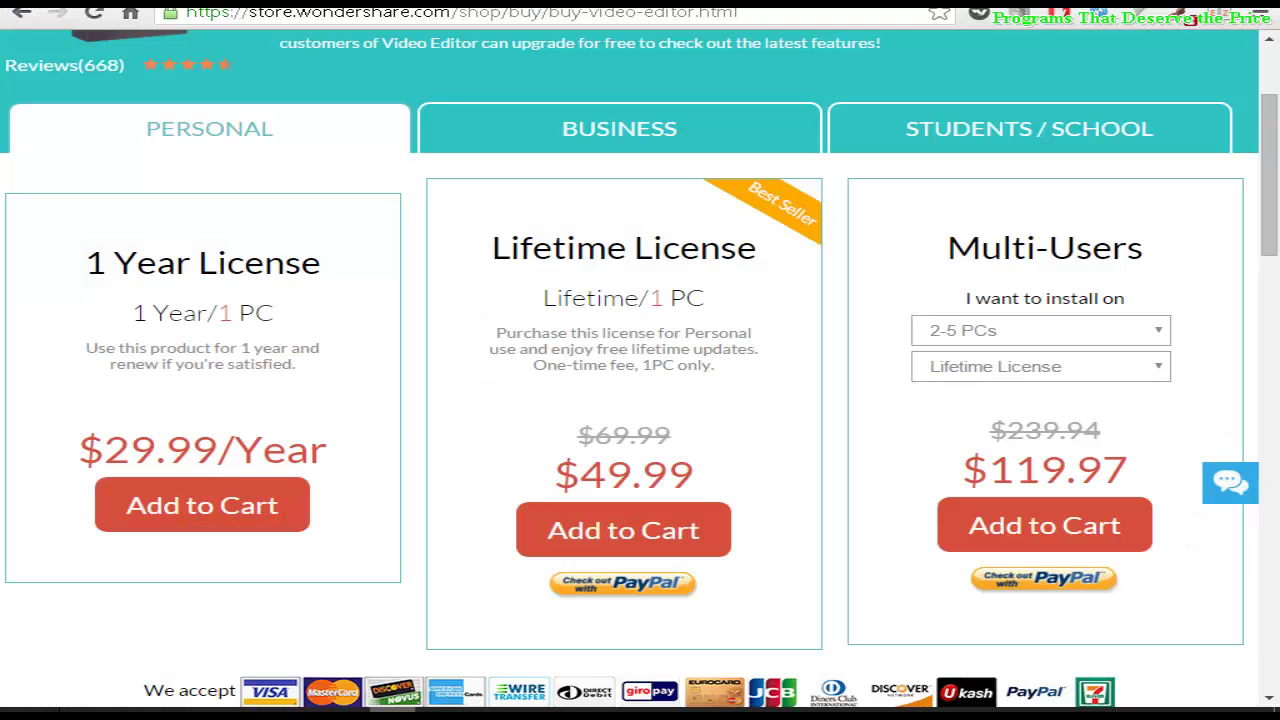
scroll(335, 490, "up", 2)
scroll(335, 490, "down", 2)
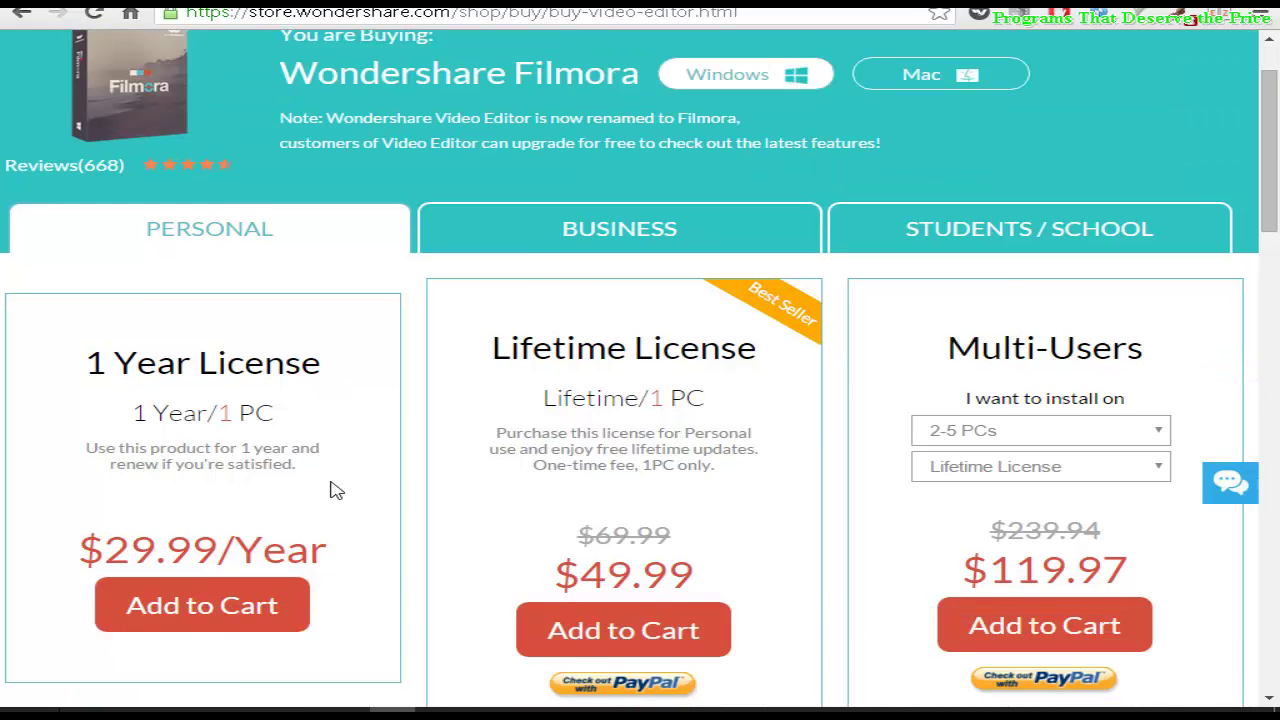
scroll(335, 490, "up", 2)
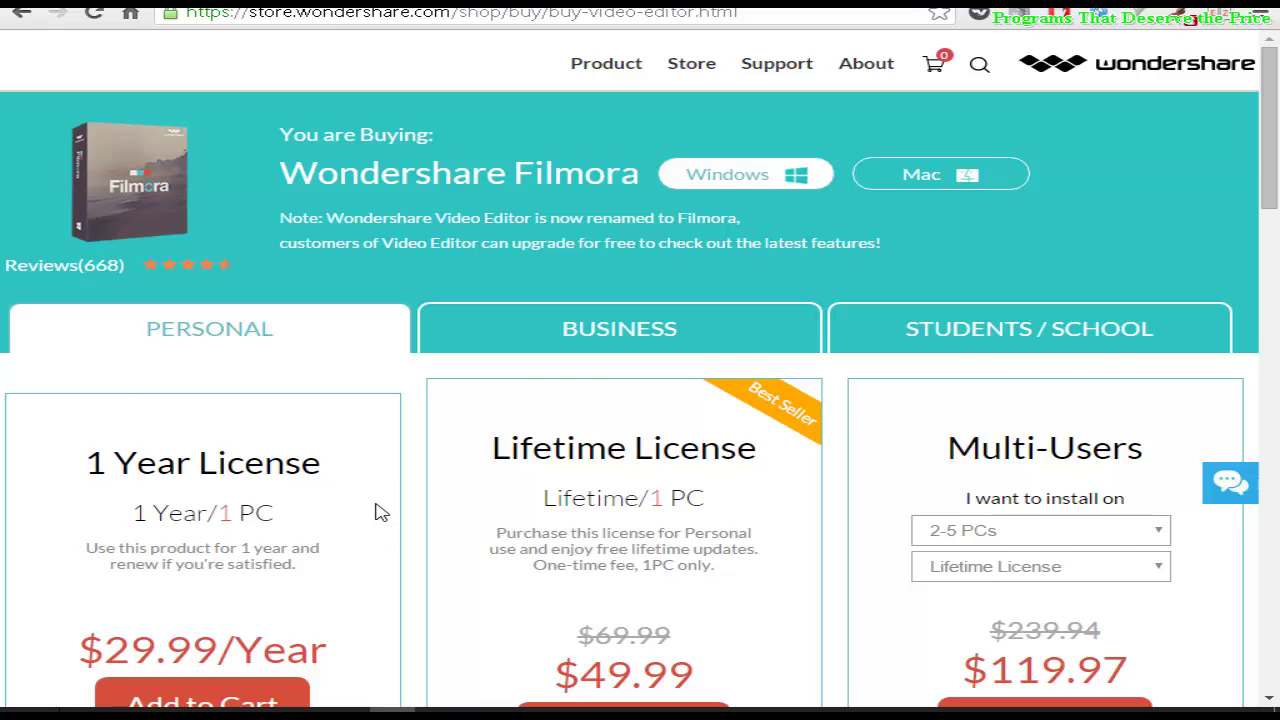
scroll(380, 512, "down", 1)
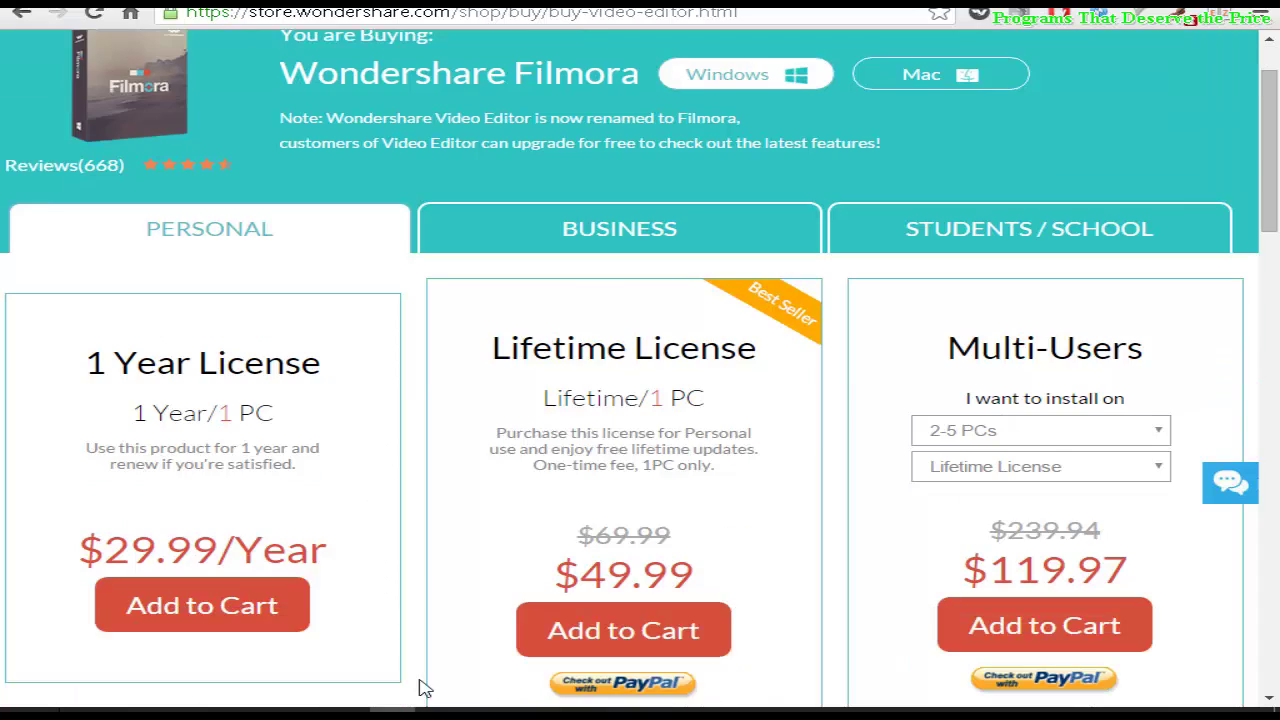
mouse_move(531, 714)
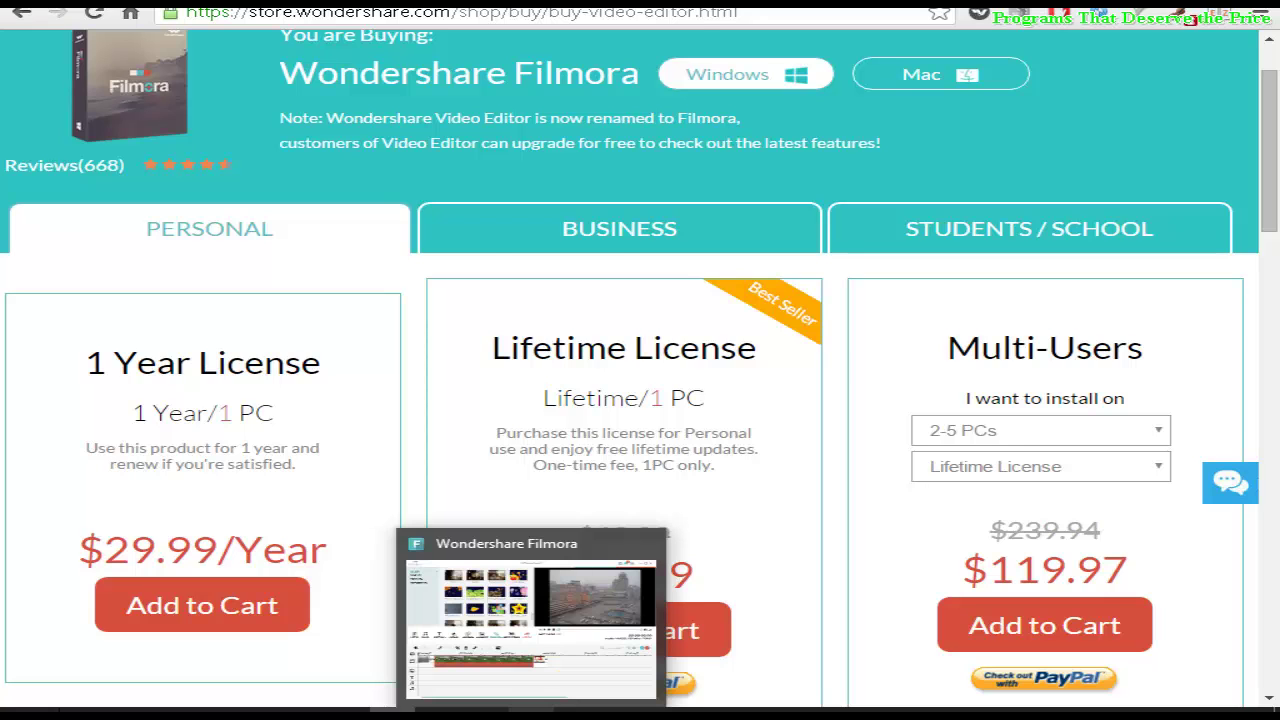
left_click(531, 620)
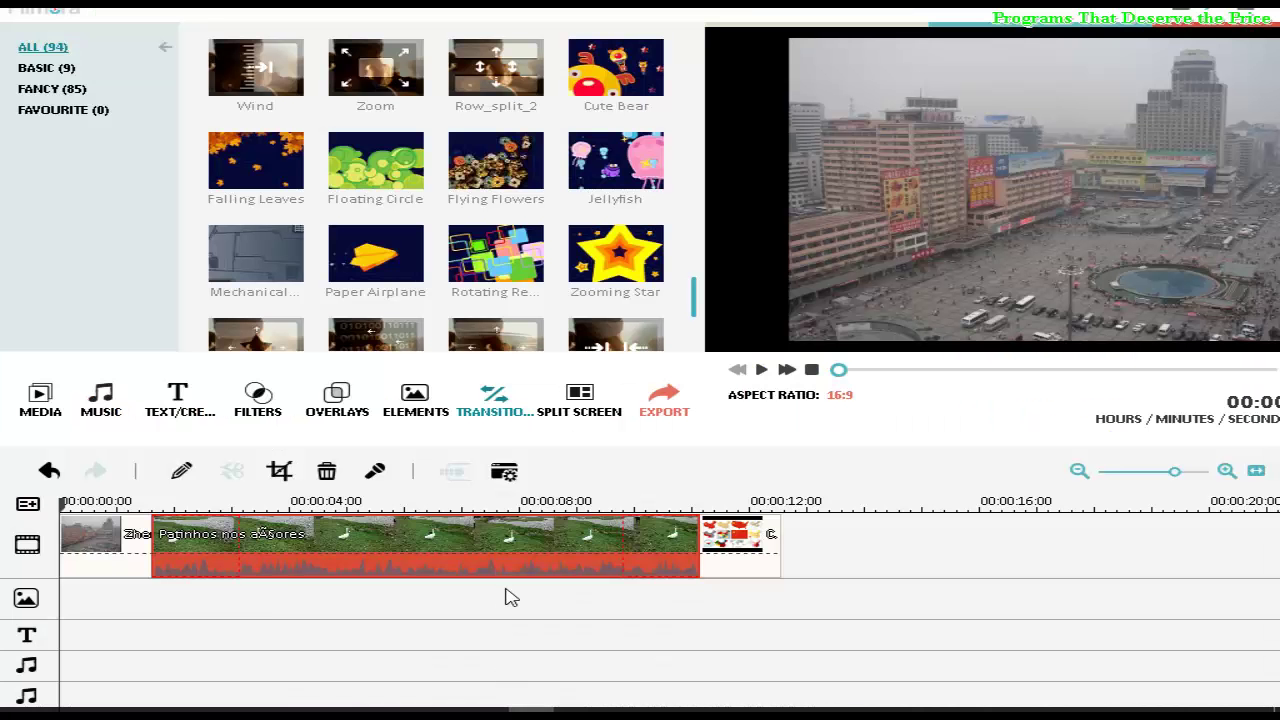